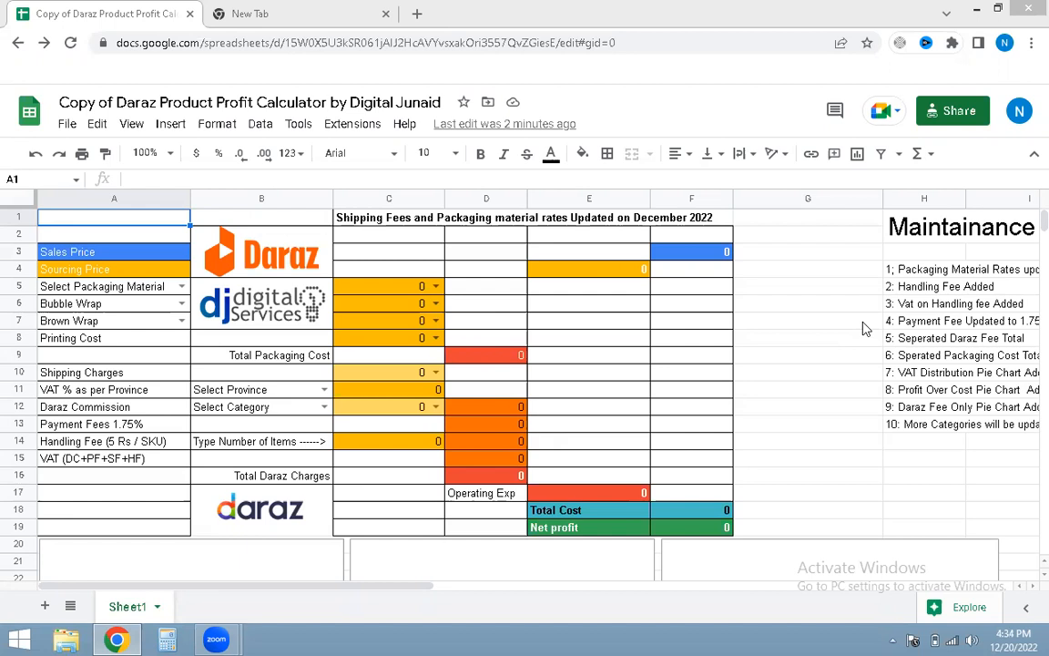
pyautogui.click(863, 323)
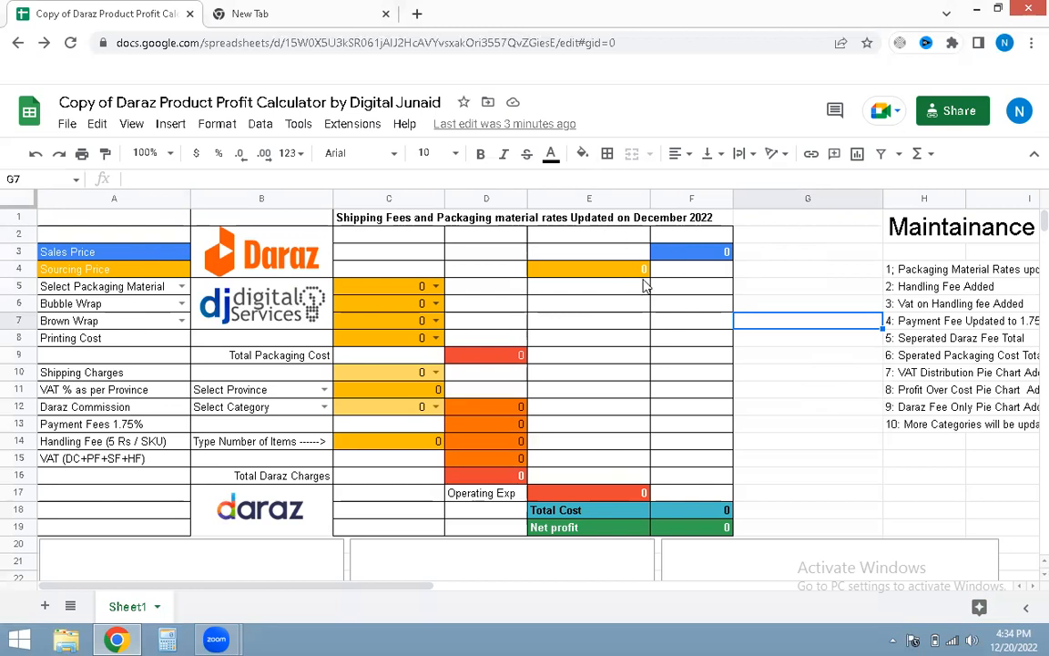
pyautogui.moveTo(749, 255); pyautogui.dragTo(754, 274)
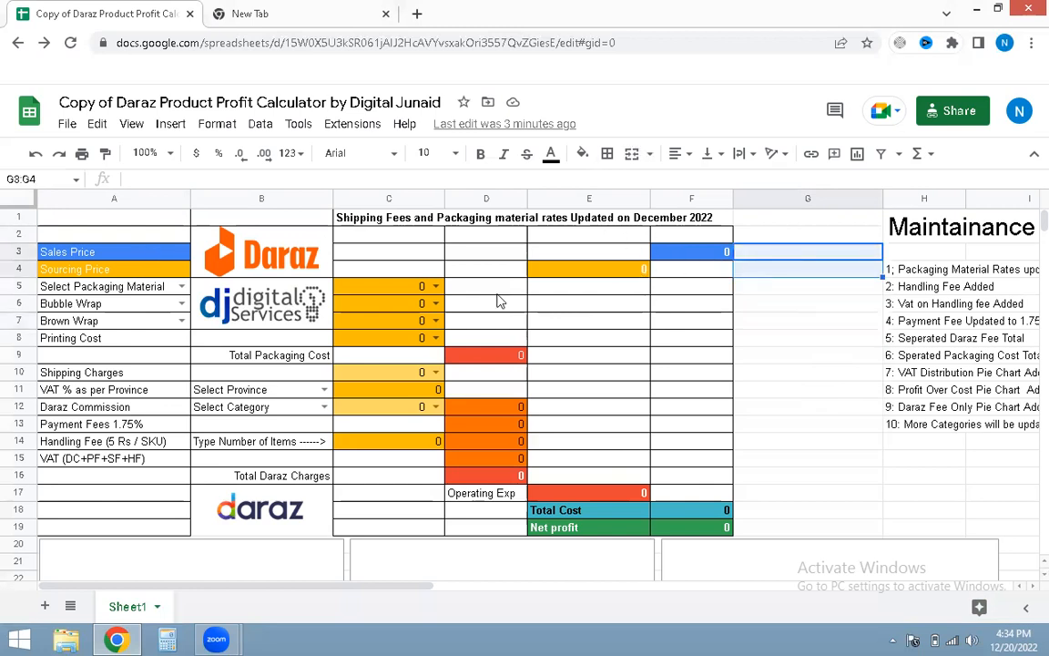
pyautogui.click(785, 306)
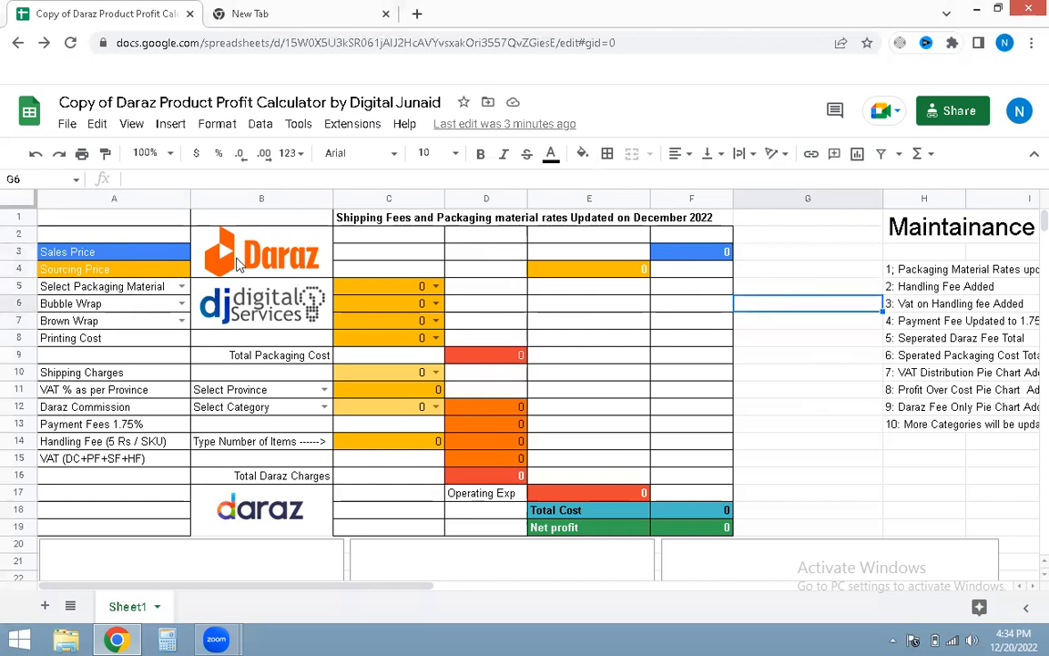
pyautogui.click(788, 339)
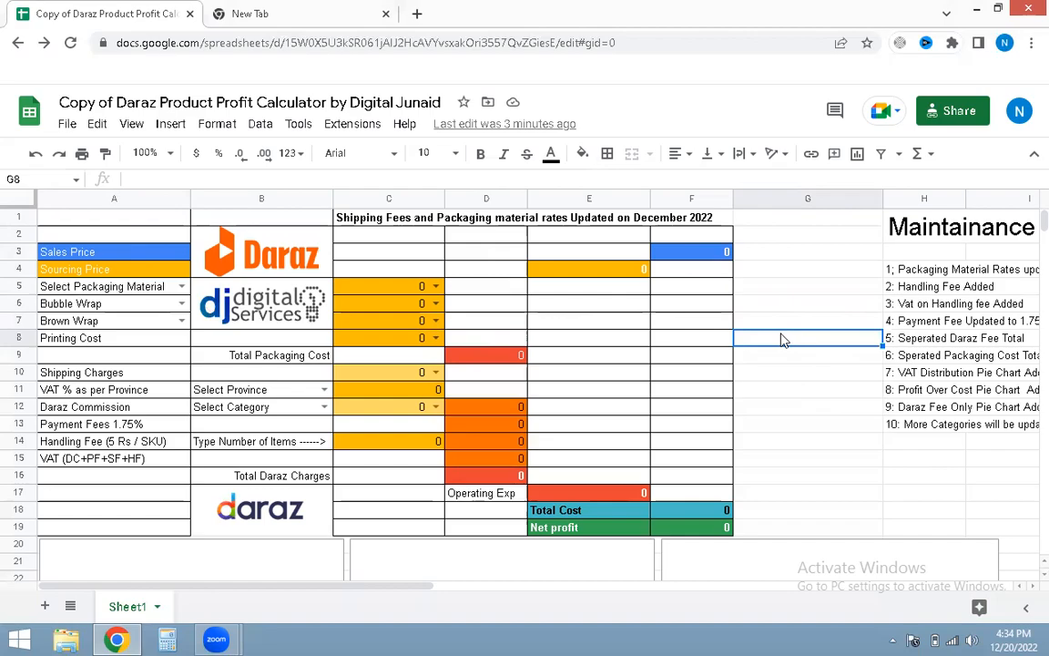
pyautogui.press('Print')
pyautogui.moveTo(24, 215); pyautogui.dragTo(824, 319)
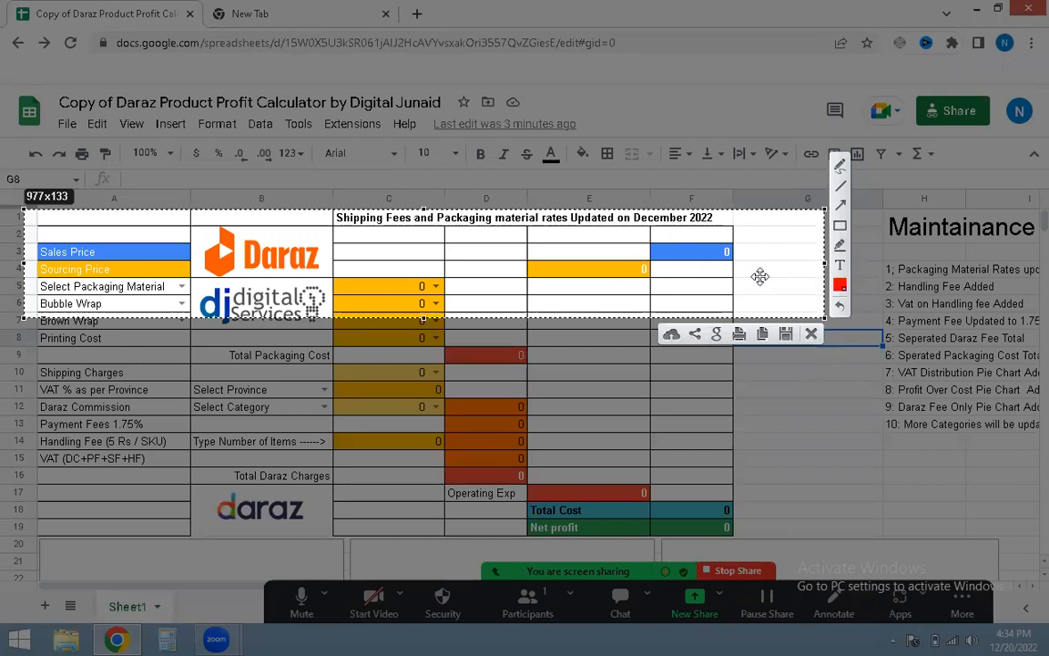
pyautogui.click(812, 334)
pyautogui.click(818, 363)
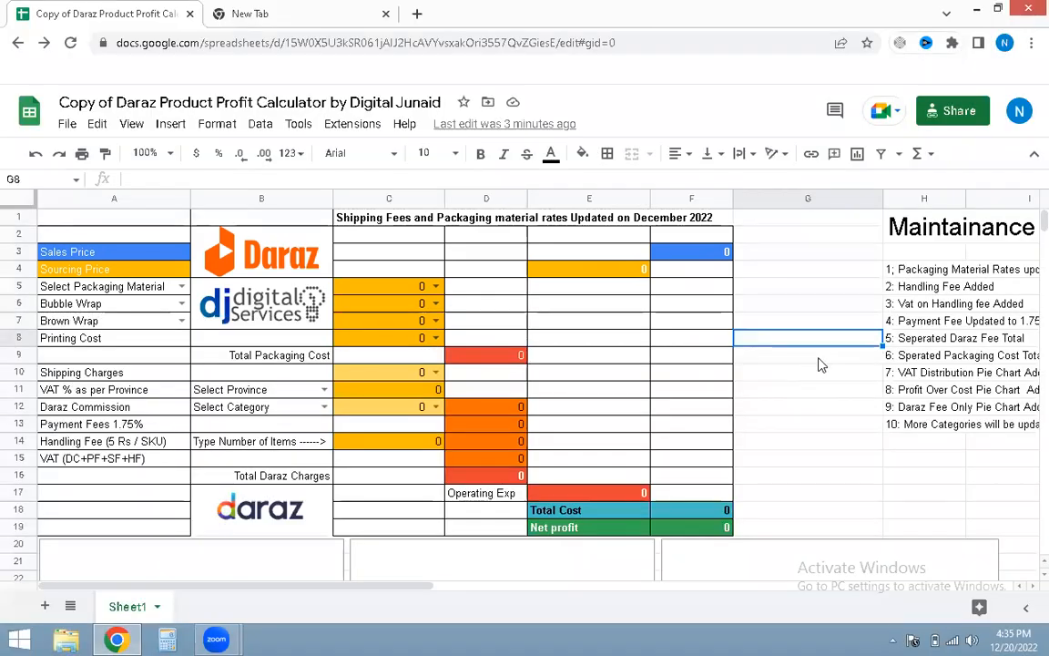
pyautogui.hotkey('alt', 'shift', 't')
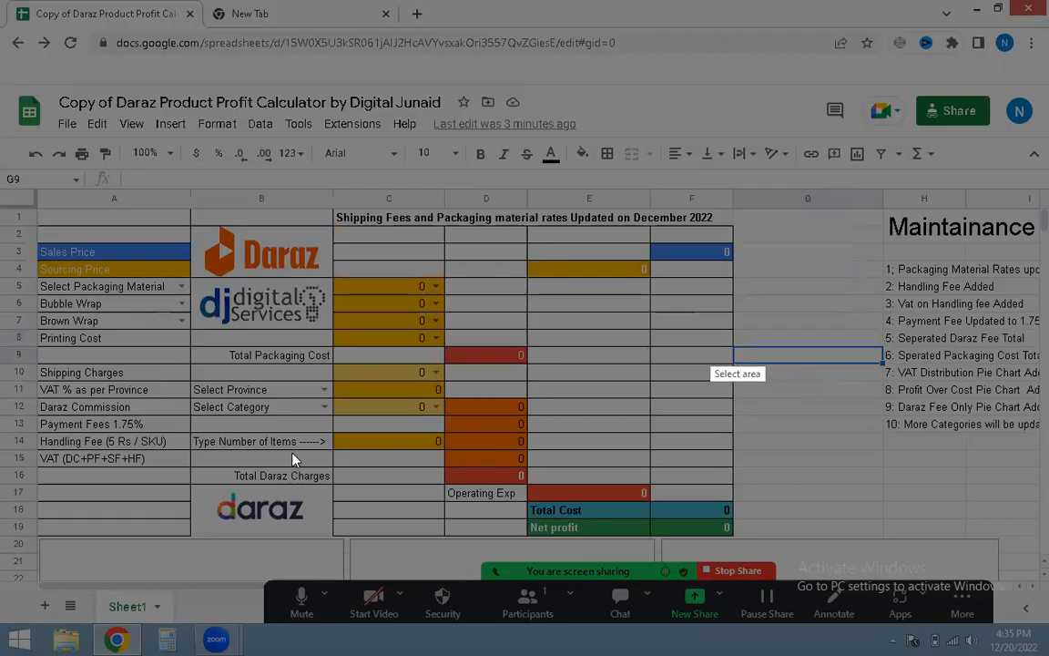
pyautogui.moveTo(25, 271)
pyautogui.mouseDown()
pyautogui.moveTo(594, 381)
pyautogui.moveTo(647, 410)
pyautogui.moveTo(642, 376)
pyautogui.moveTo(564, 365)
pyautogui.mouseUp()
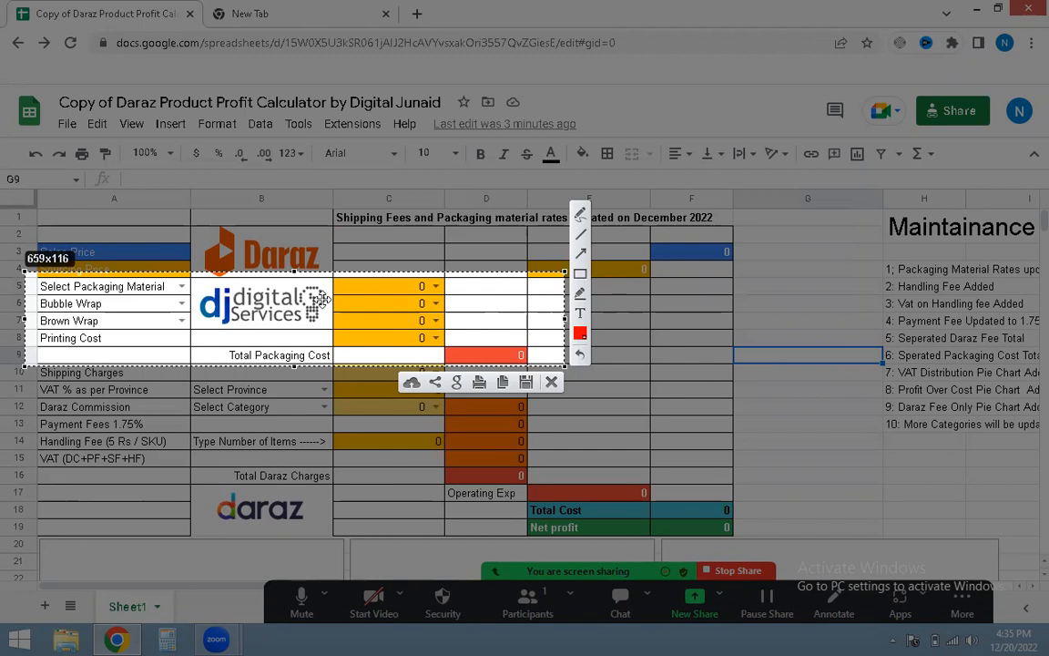
pyautogui.click(551, 383)
pyautogui.click(771, 394)
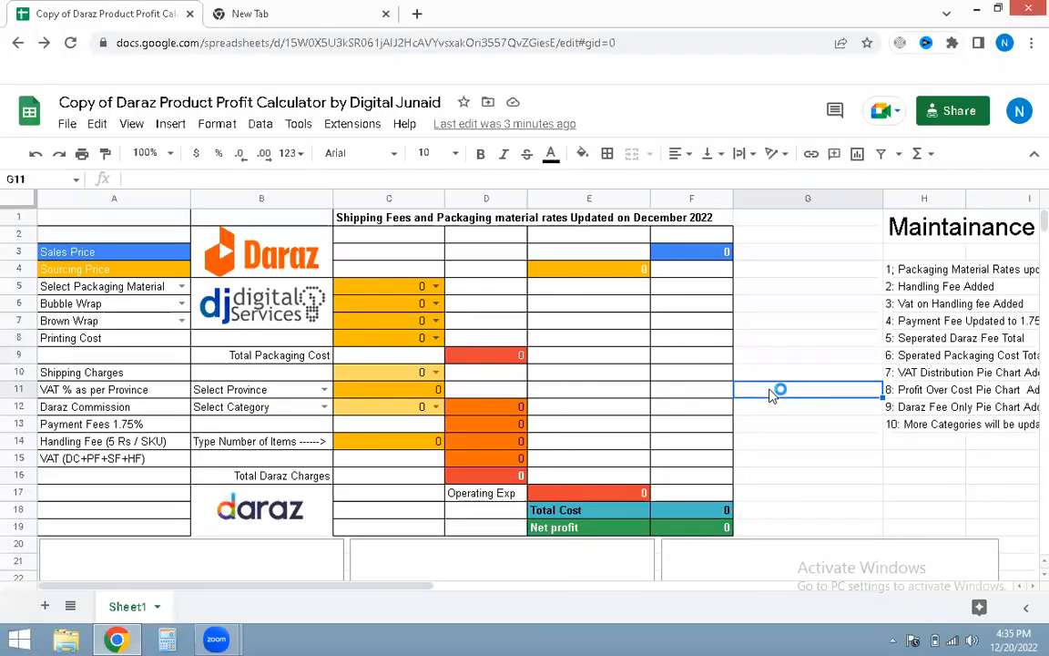
pyautogui.click(788, 376)
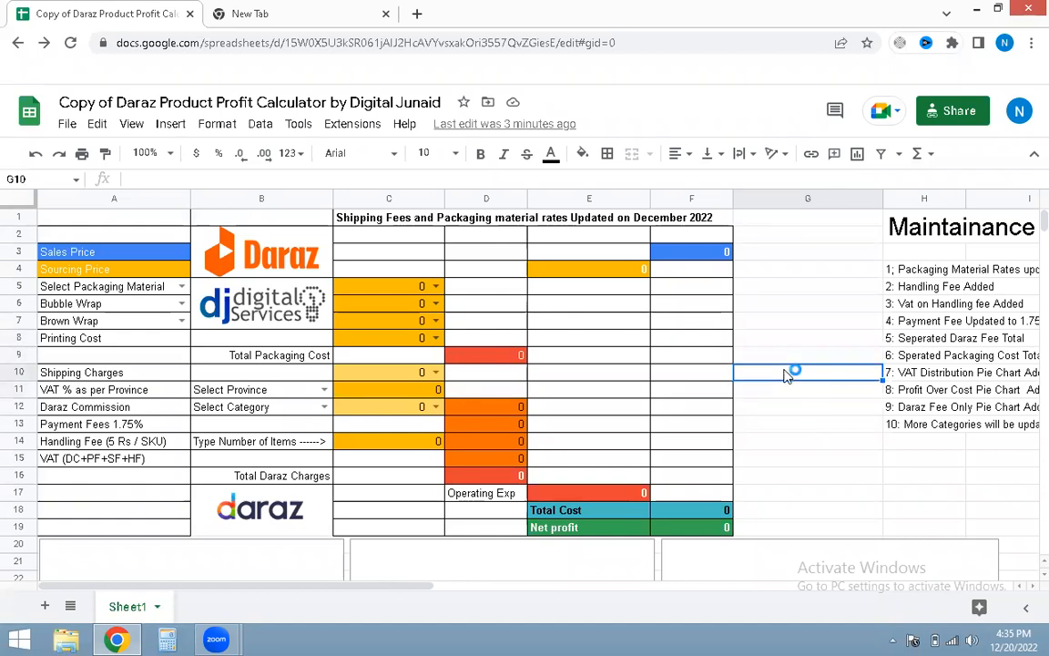
pyautogui.press('Print')
pyautogui.moveTo(27, 356)
pyautogui.mouseDown()
pyautogui.moveTo(342, 464)
pyautogui.moveTo(801, 538)
pyautogui.moveTo(744, 552)
pyautogui.moveTo(524, 515)
pyautogui.moveTo(530, 510)
pyautogui.mouseUp()
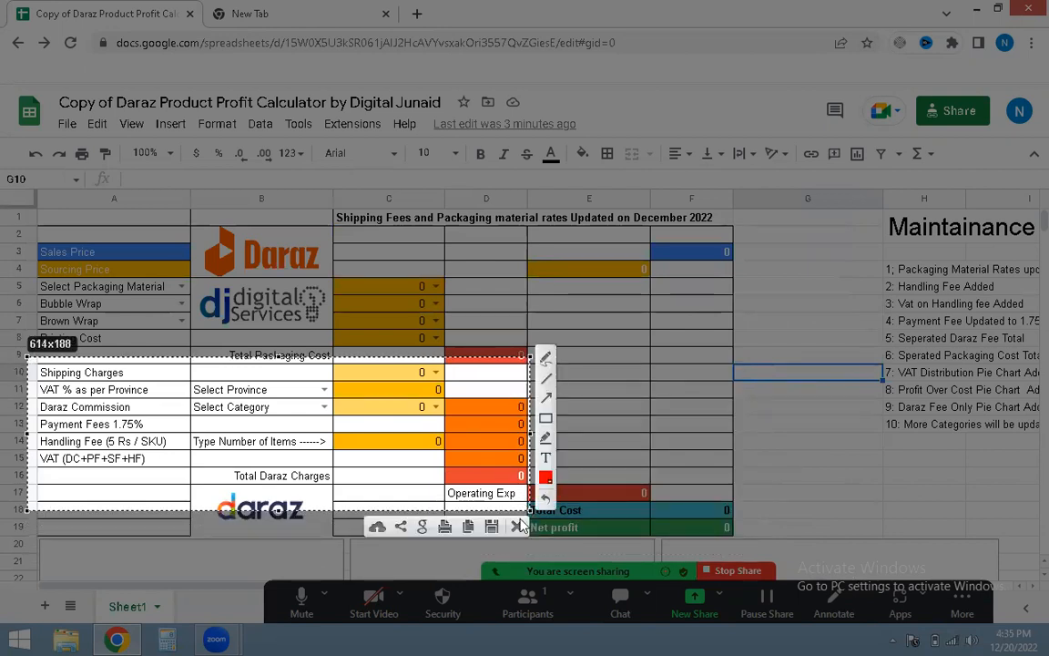
pyautogui.press('Escape')
pyautogui.click(784, 417)
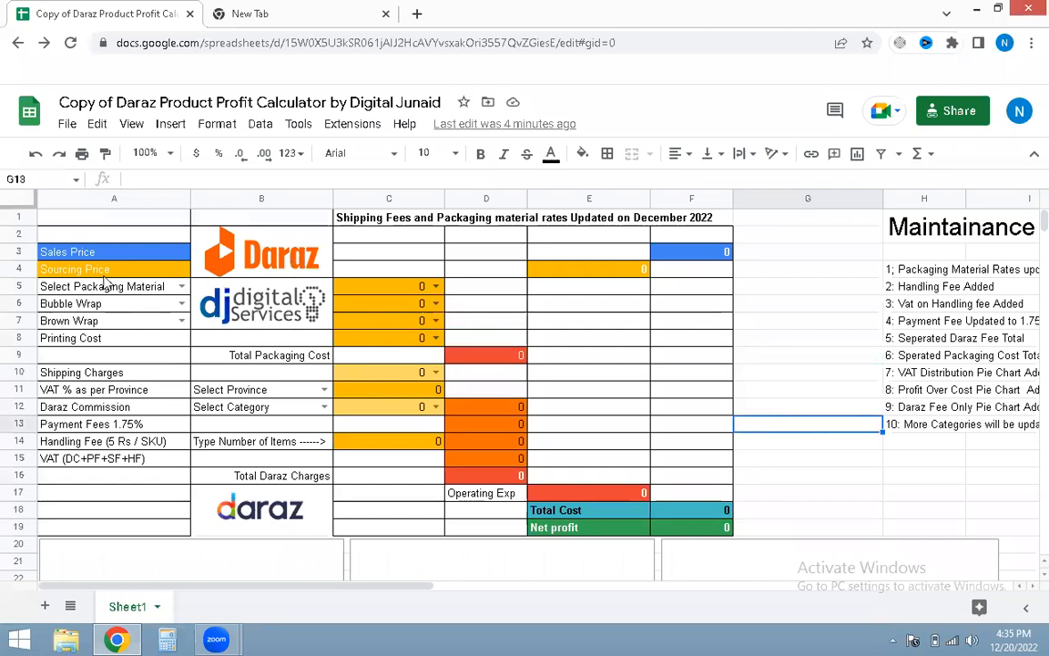
# Step: Review the options and rates in the packaging material, bubble wrap and printing cost dropdowns
pyautogui.click(181, 286)
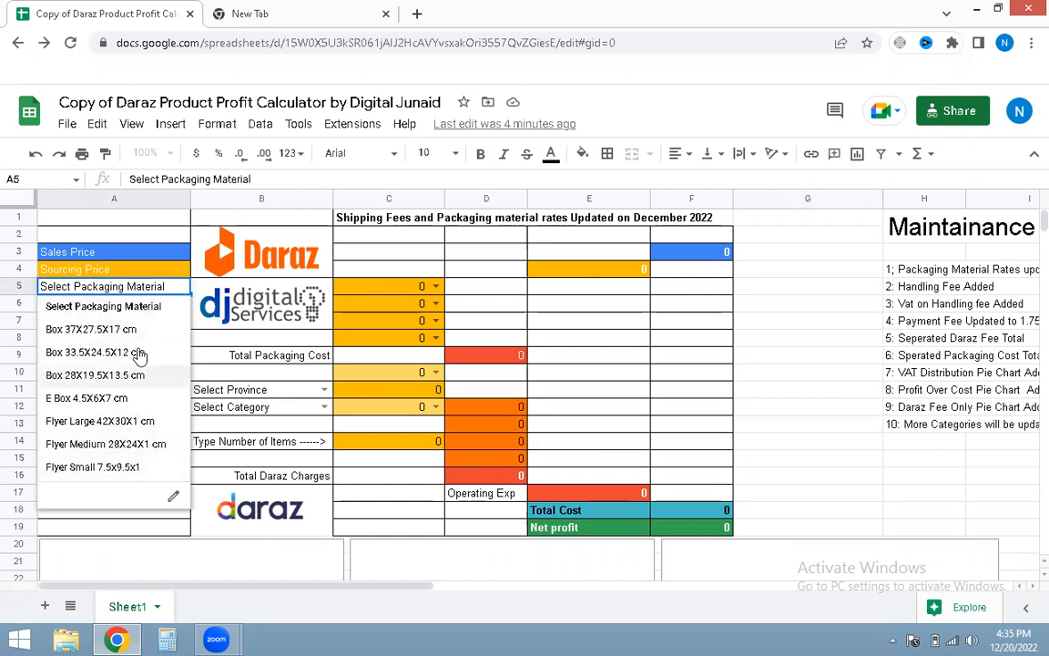
pyautogui.click(435, 287)
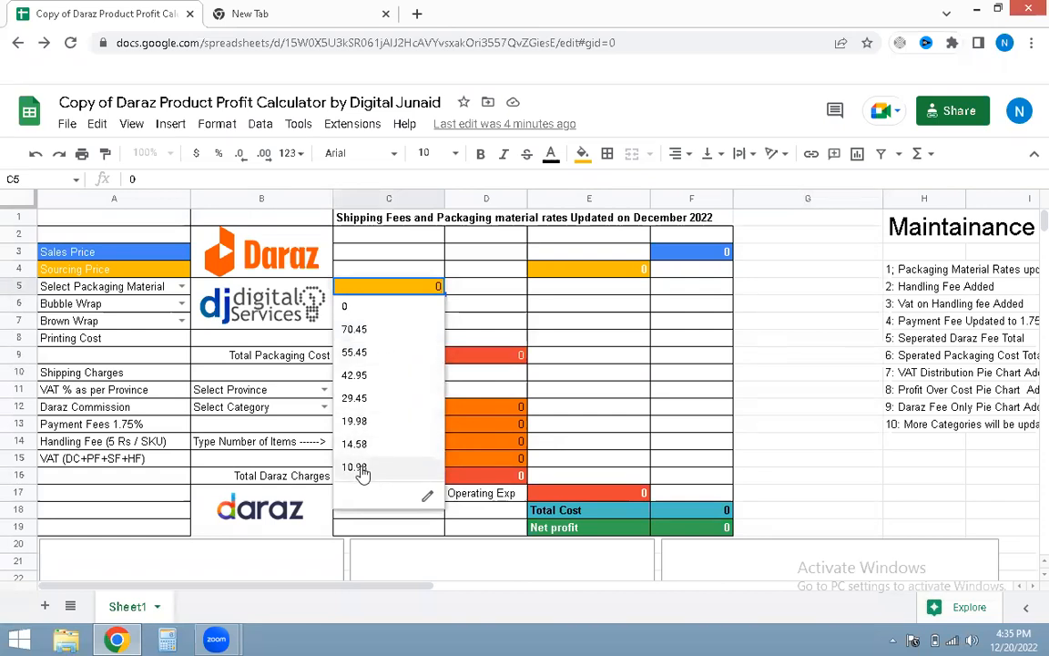
pyautogui.click(183, 287)
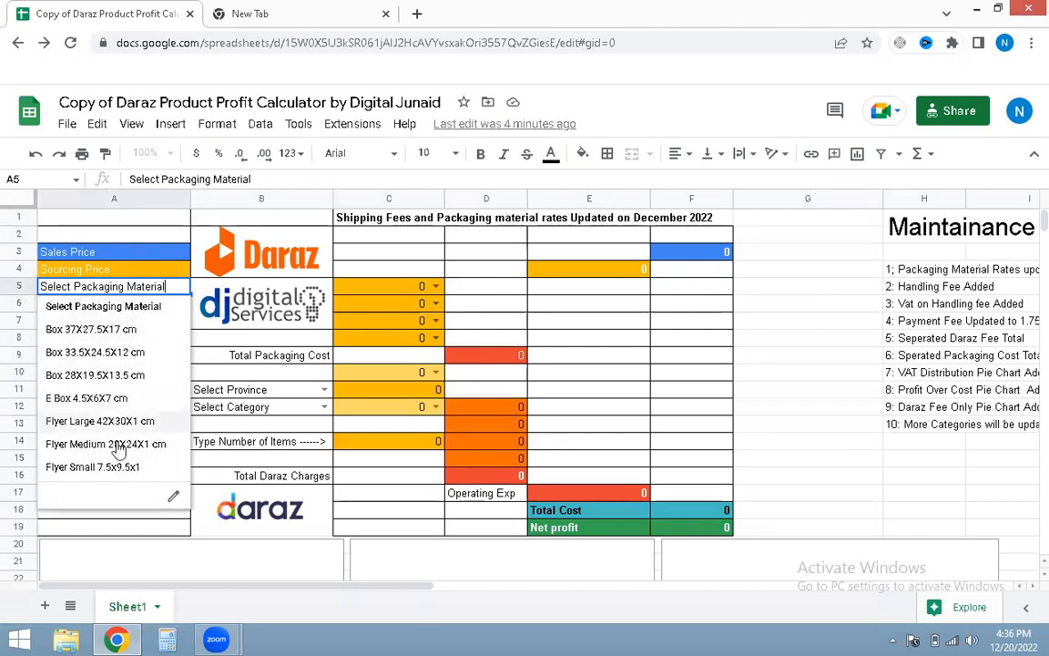
pyautogui.click(434, 286)
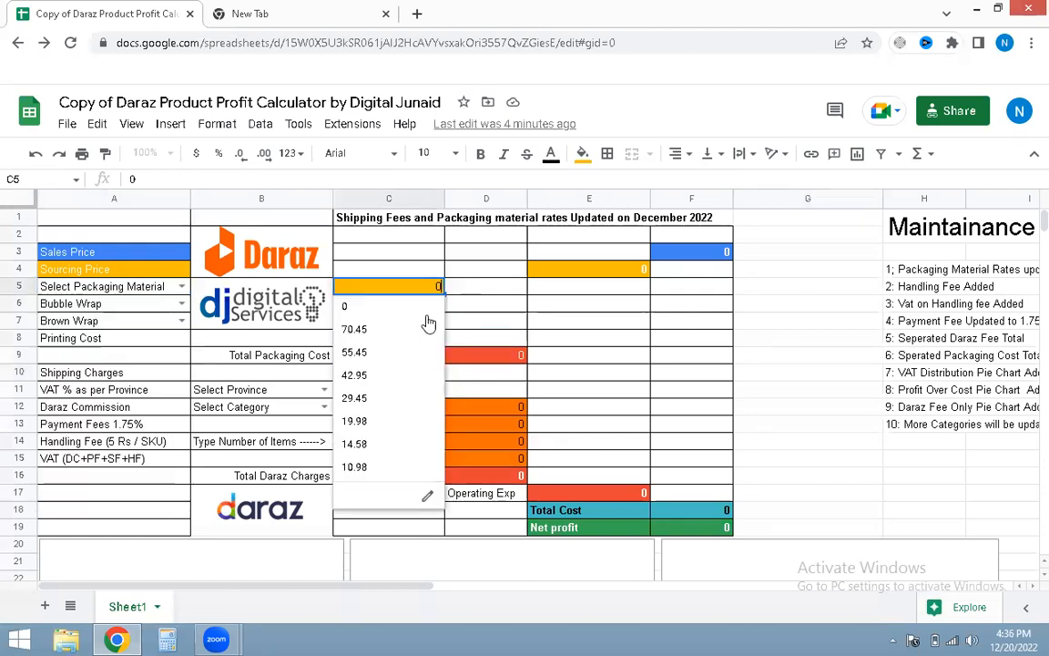
pyautogui.click(407, 270)
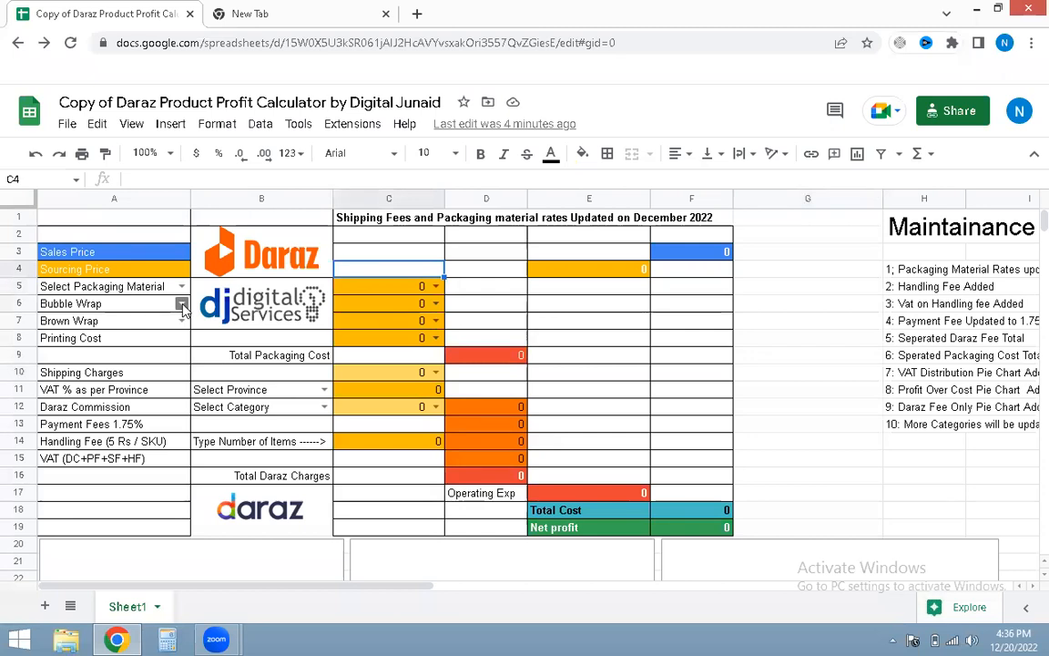
pyautogui.click(182, 305)
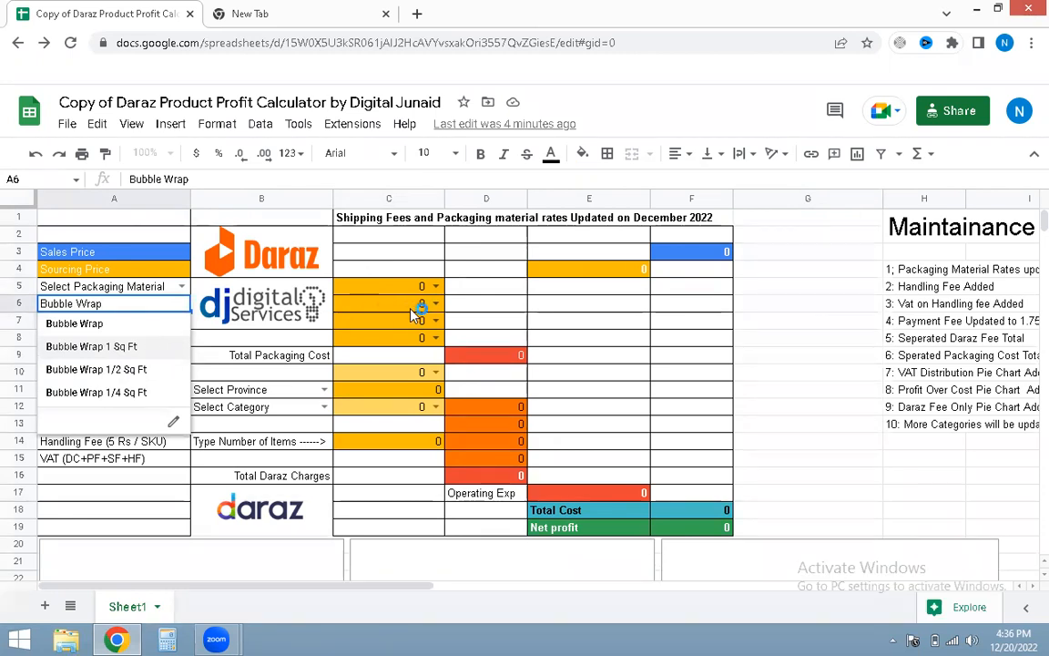
pyautogui.click(438, 306)
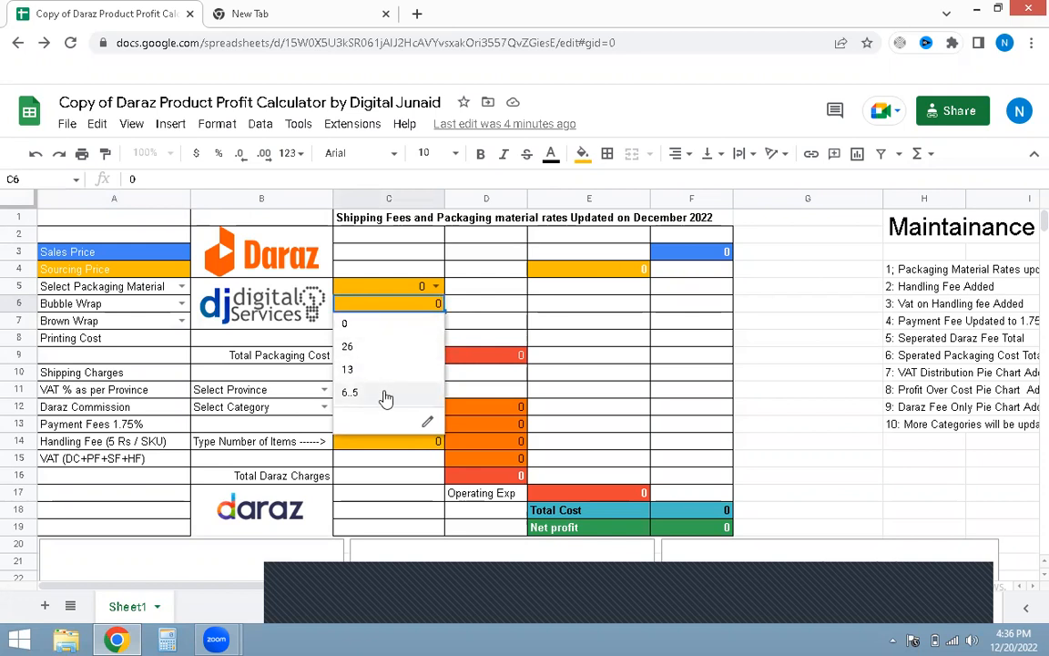
pyautogui.click(472, 307)
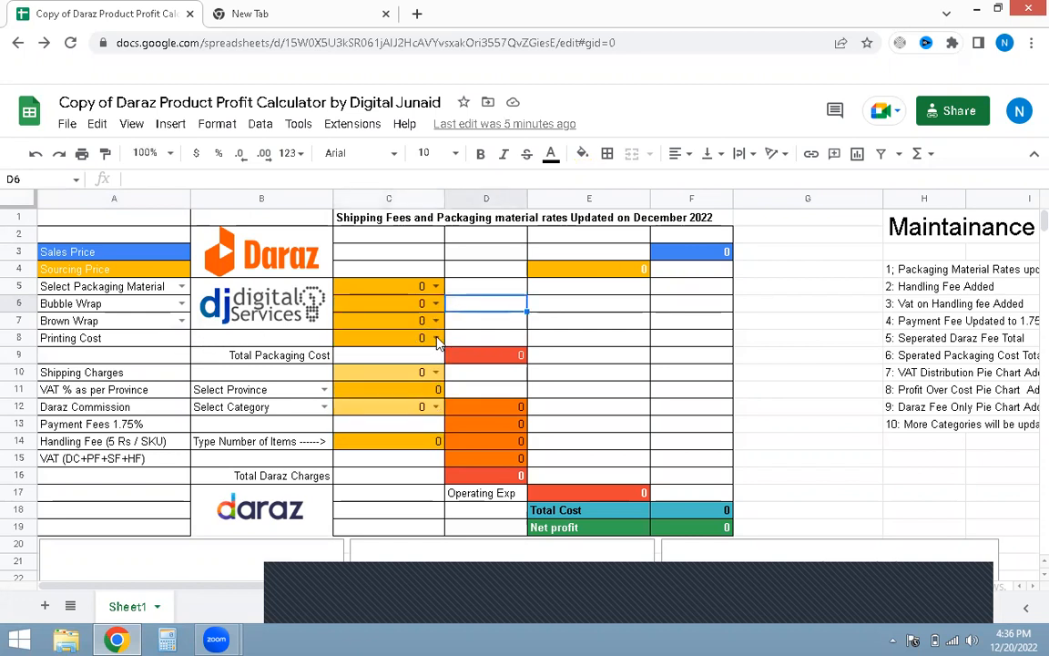
pyautogui.click(436, 339)
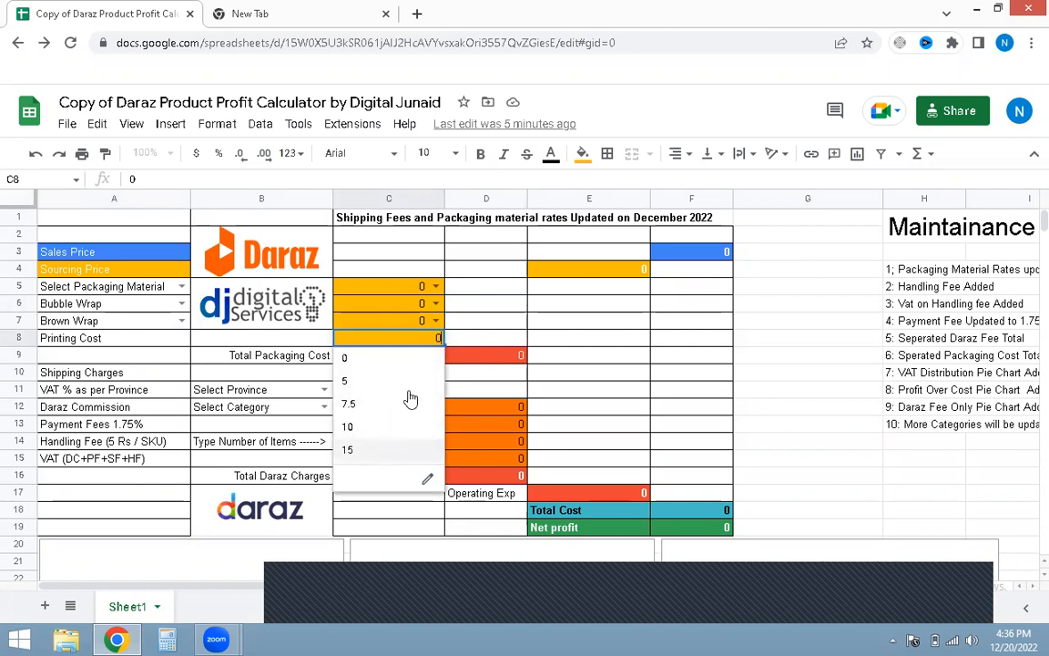
pyautogui.click(464, 341)
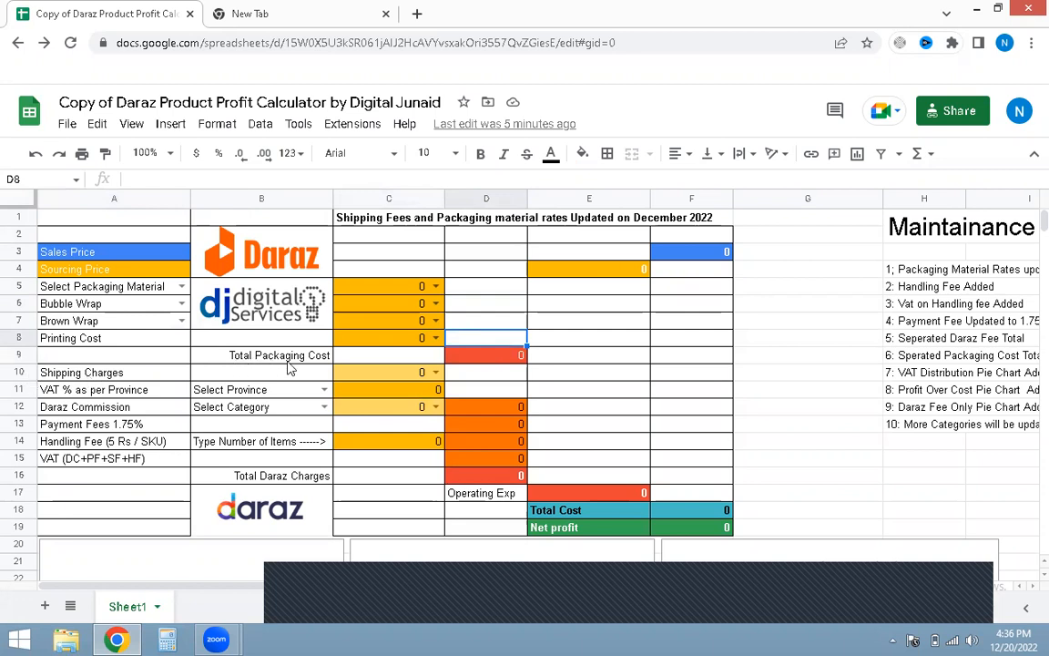
pyautogui.click(505, 316)
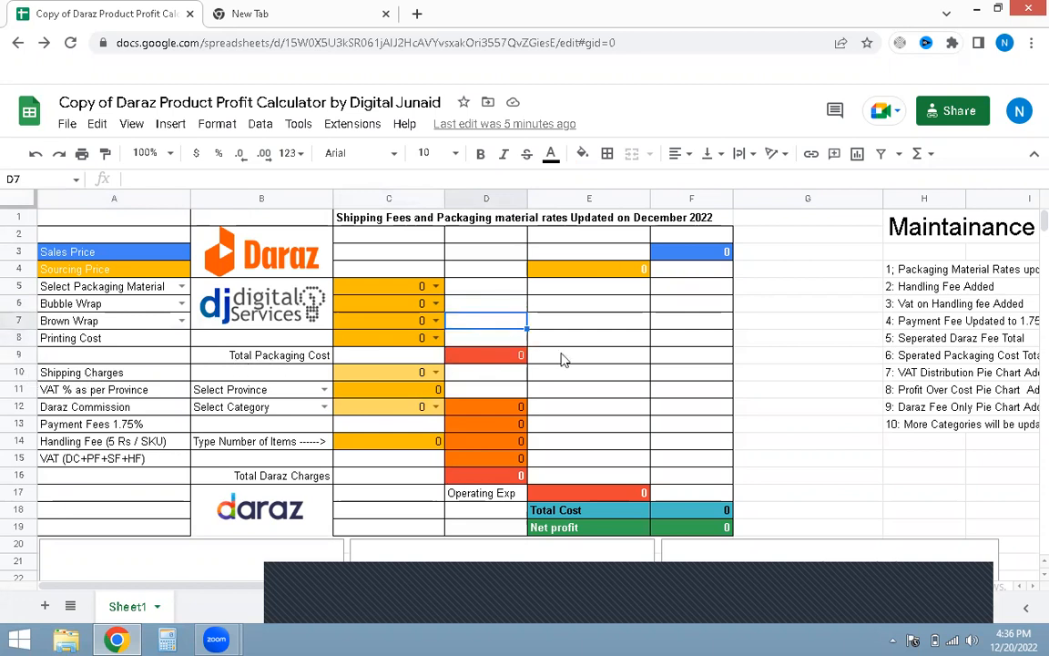
pyautogui.scroll(-2, 263, 344)
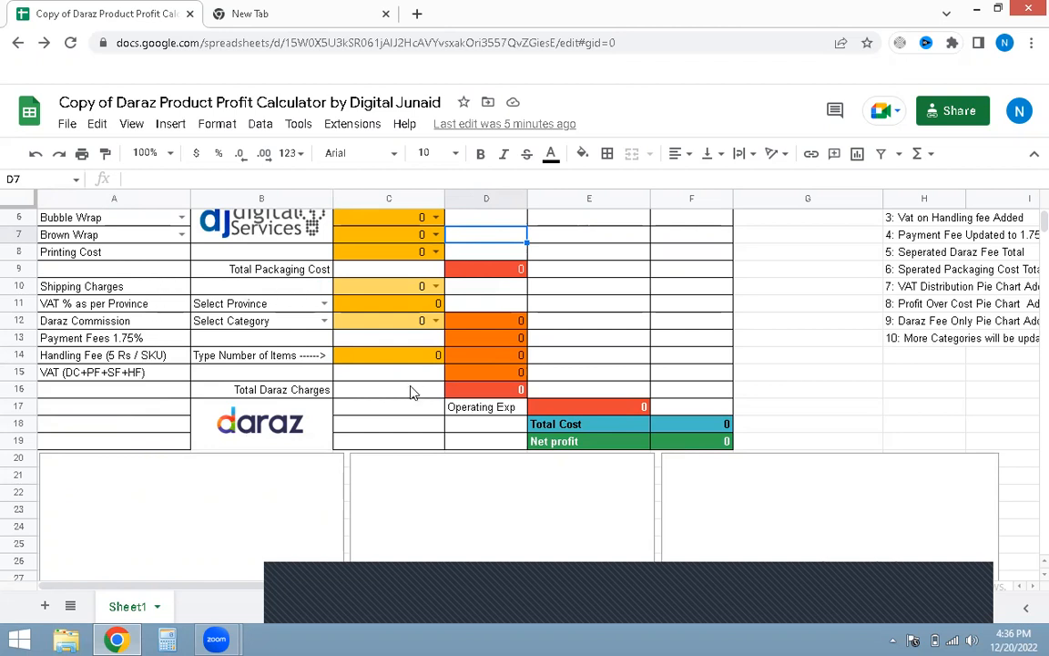
pyautogui.scroll(3, 409, 391)
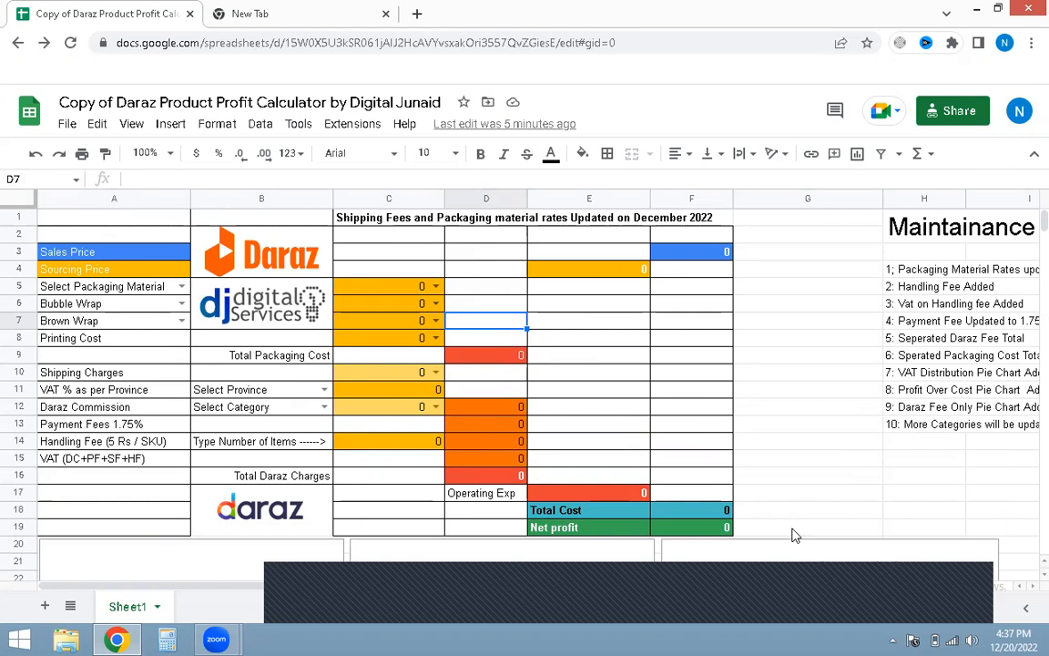
pyautogui.click(796, 460)
pyautogui.scroll(-5, 796, 461)
pyautogui.scroll(3, 796, 461)
pyautogui.scroll(2, 796, 455)
pyautogui.click(802, 371)
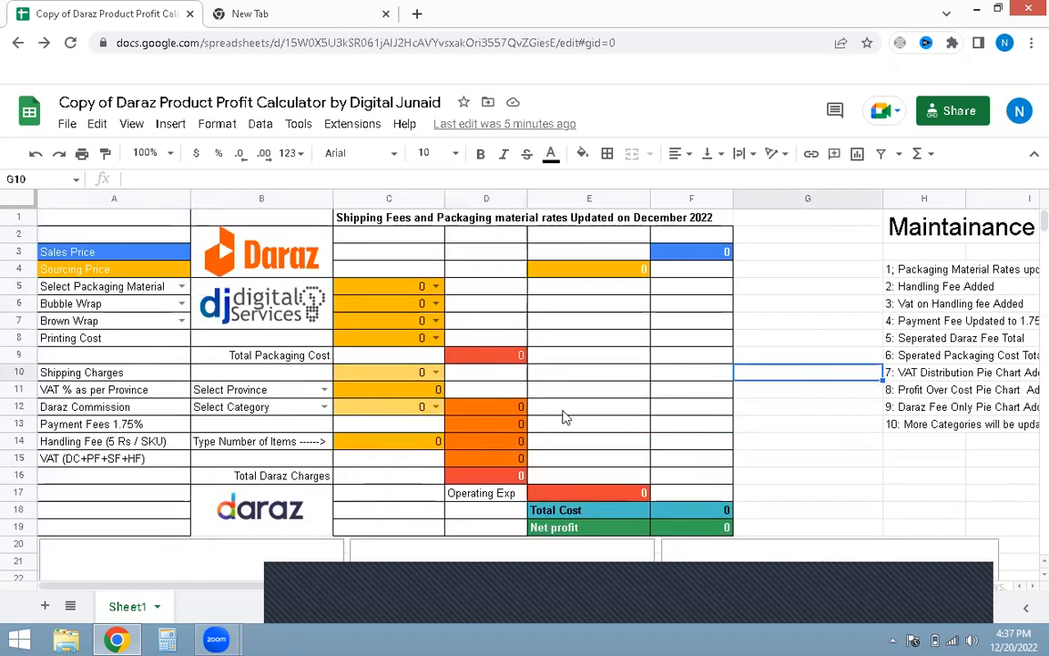
# Step: Enter a sourcing price of 100 and a sales price of 200
pyautogui.click(633, 271)
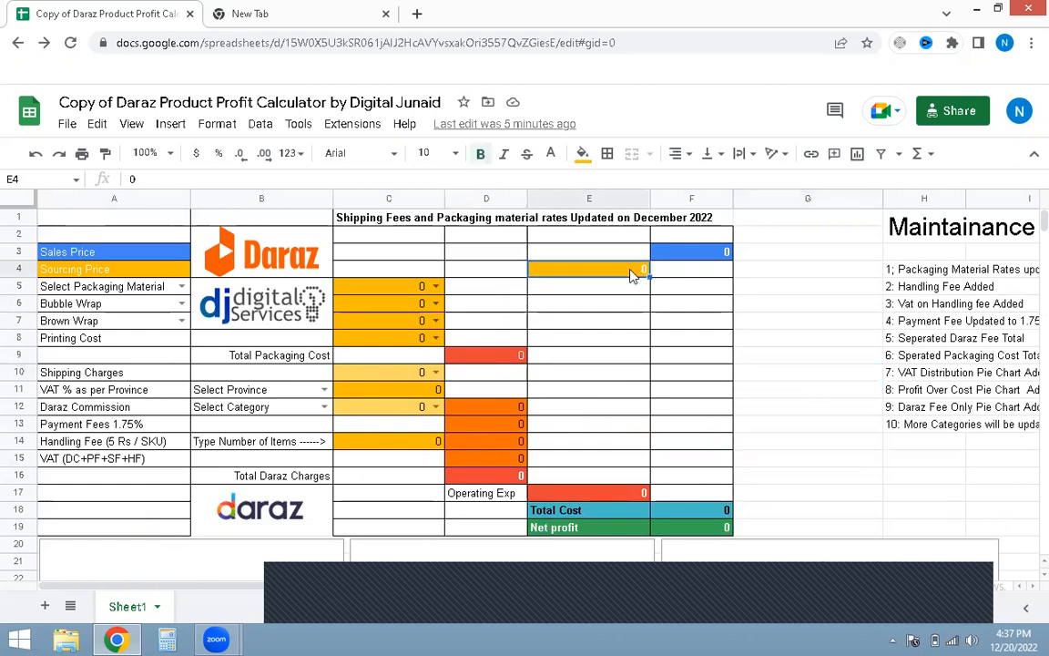
pyautogui.write('1')
pyautogui.click(803, 270)
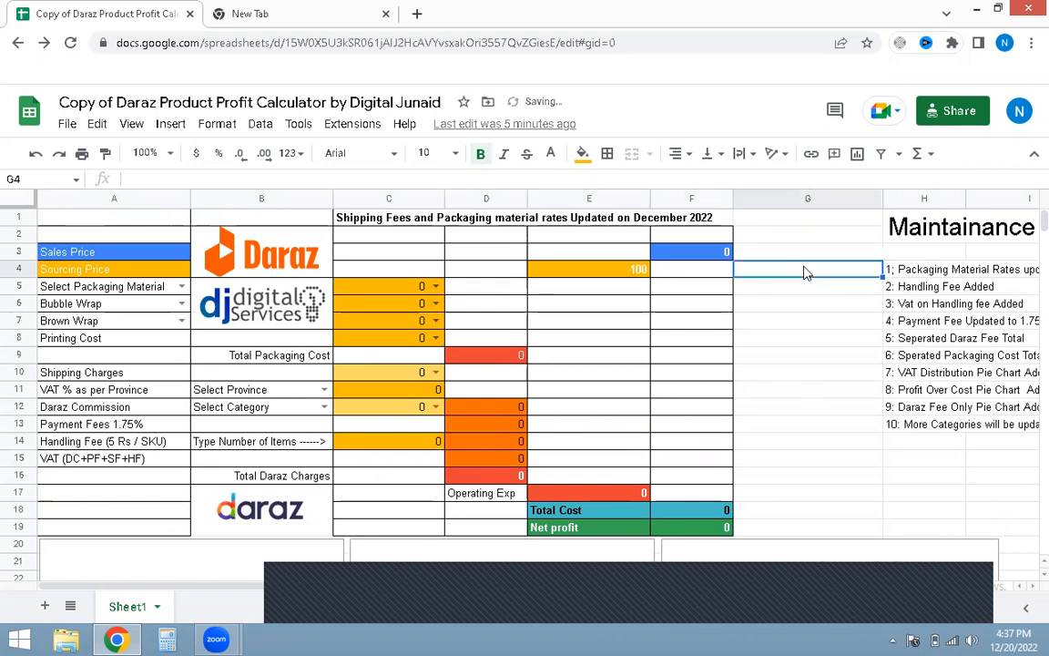
pyautogui.click(698, 255)
pyautogui.write('200')
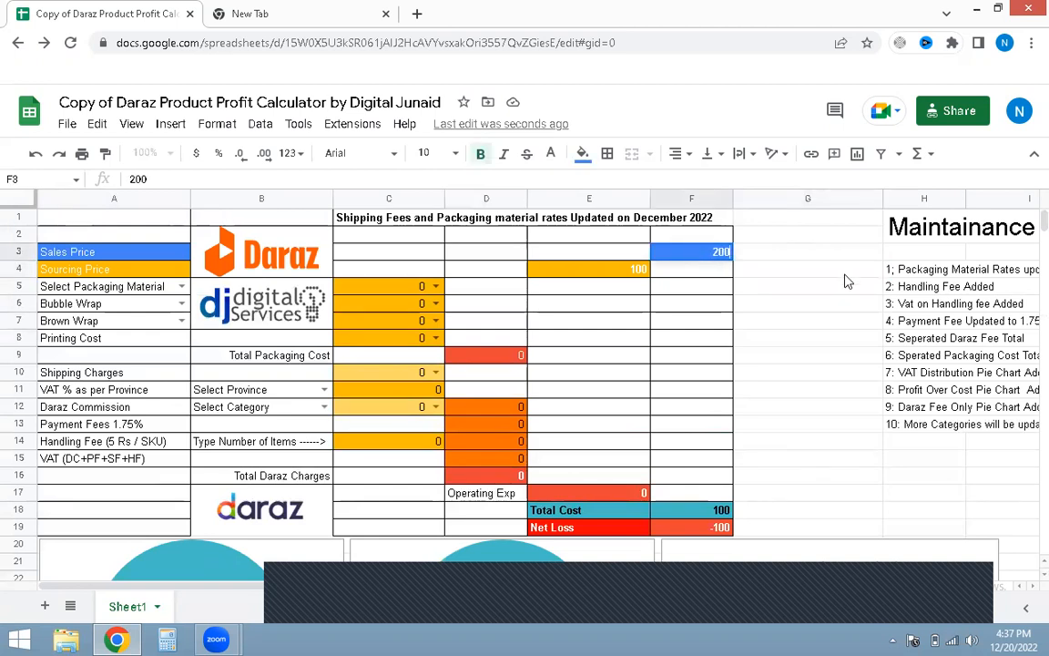
pyautogui.click(845, 275)
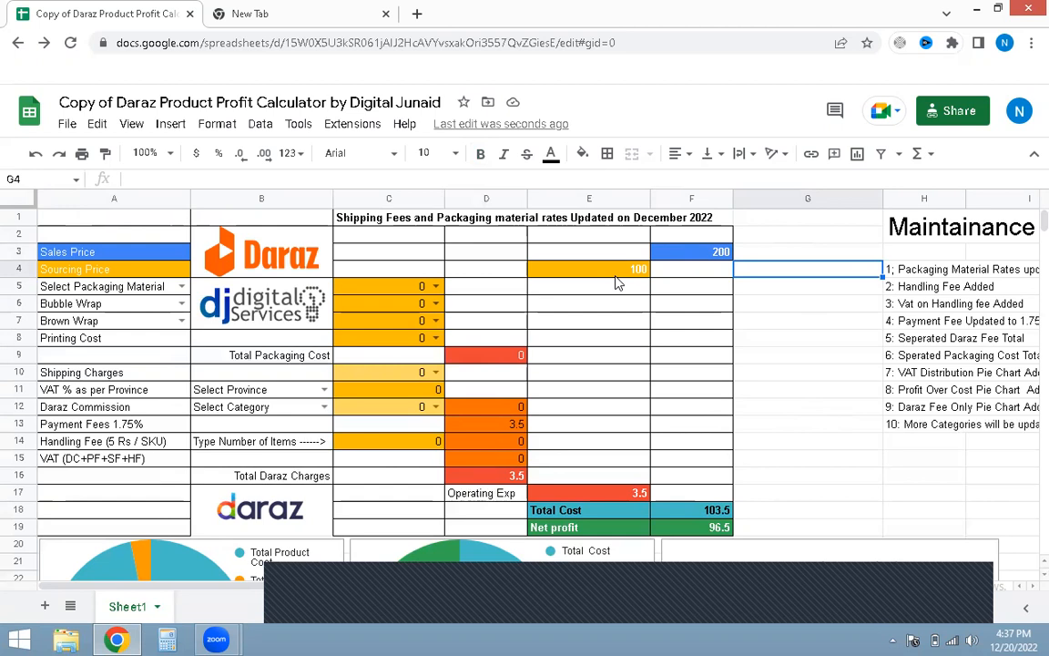
# Step: Set the packaging material rate to 10.98
pyautogui.click(469, 288)
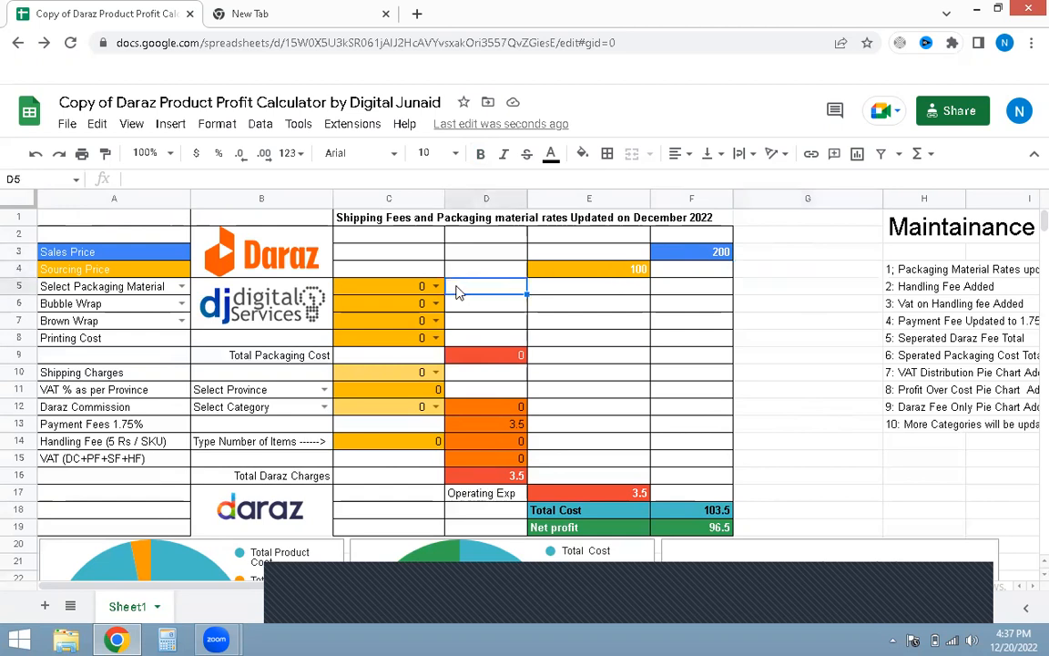
pyautogui.click(181, 287)
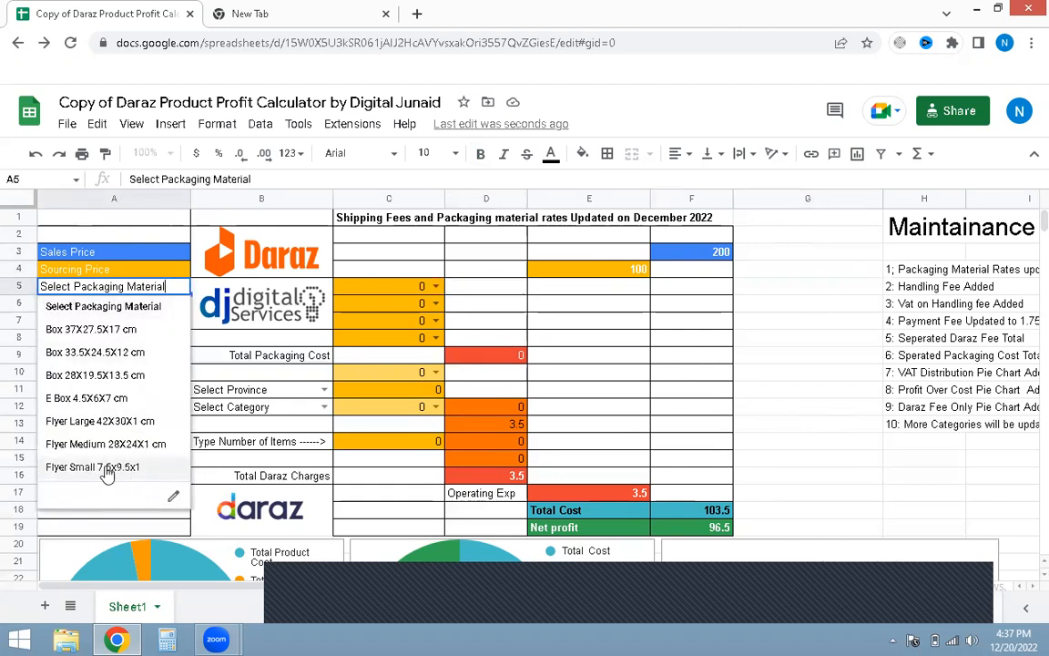
pyautogui.click(434, 287)
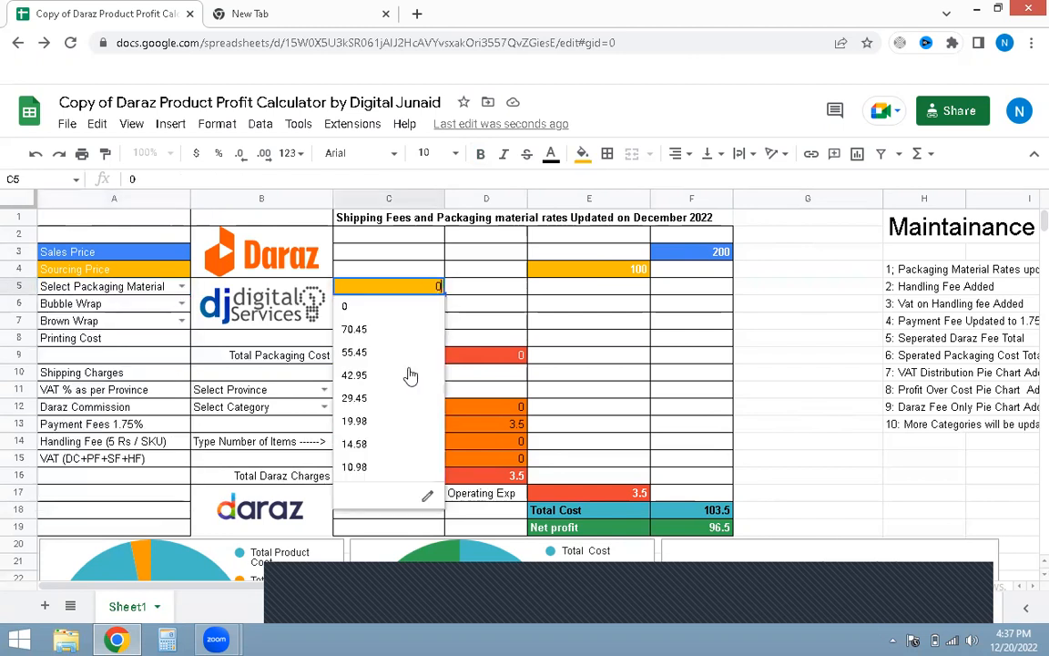
pyautogui.click(355, 467)
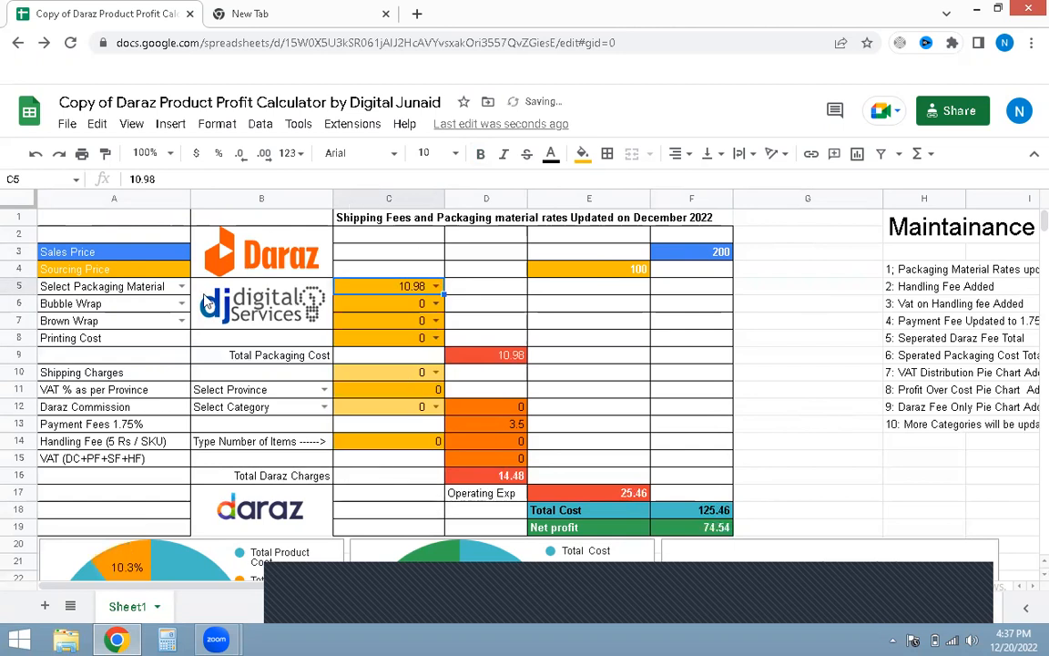
# Step: Choose the Bubble Wrap 1/4 Sq Ft option and set its bubble wrap rate to 6.5
pyautogui.click(182, 304)
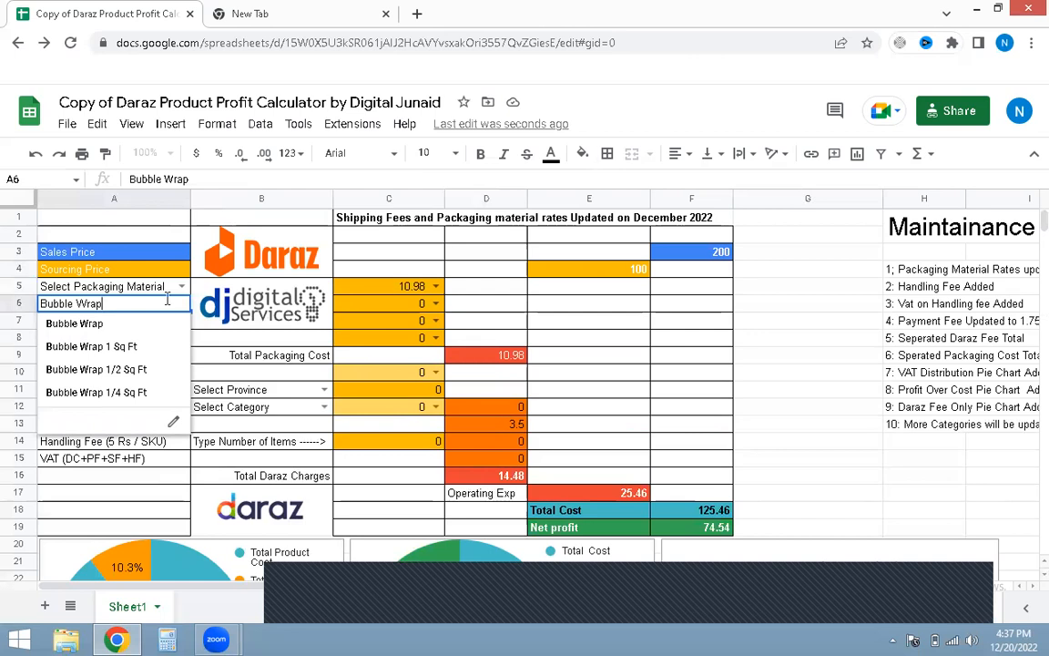
pyautogui.click(84, 393)
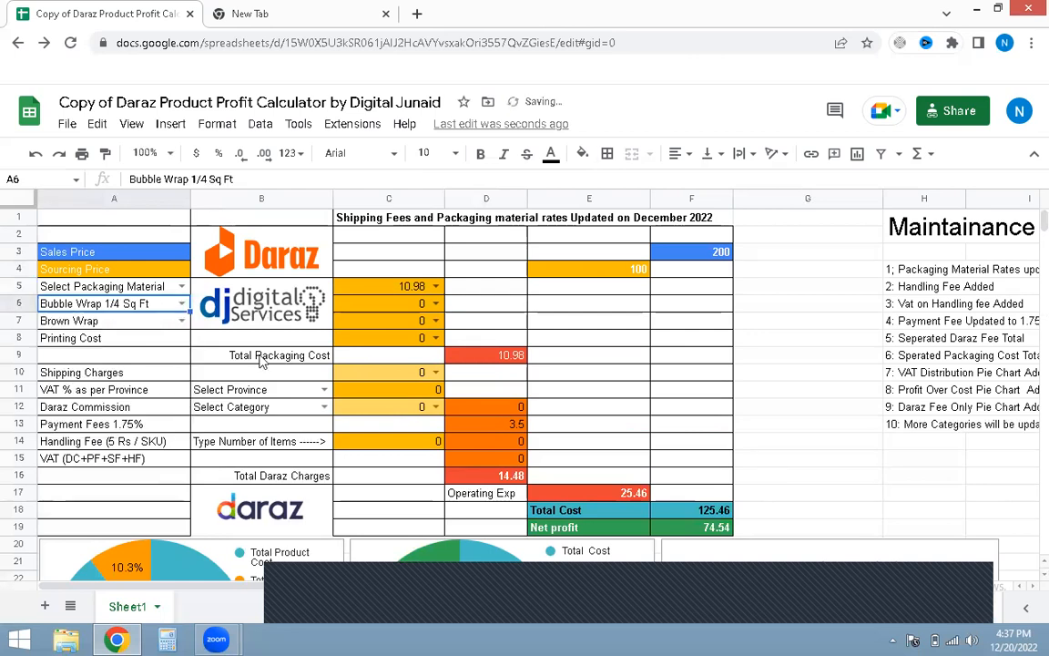
pyautogui.click(437, 303)
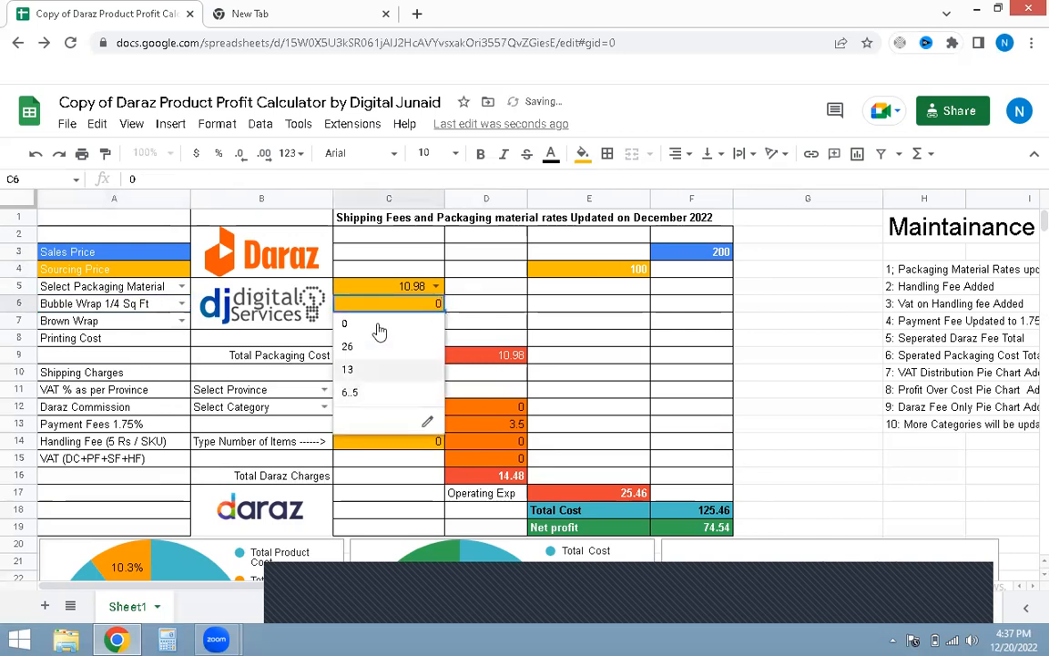
pyautogui.click(371, 397)
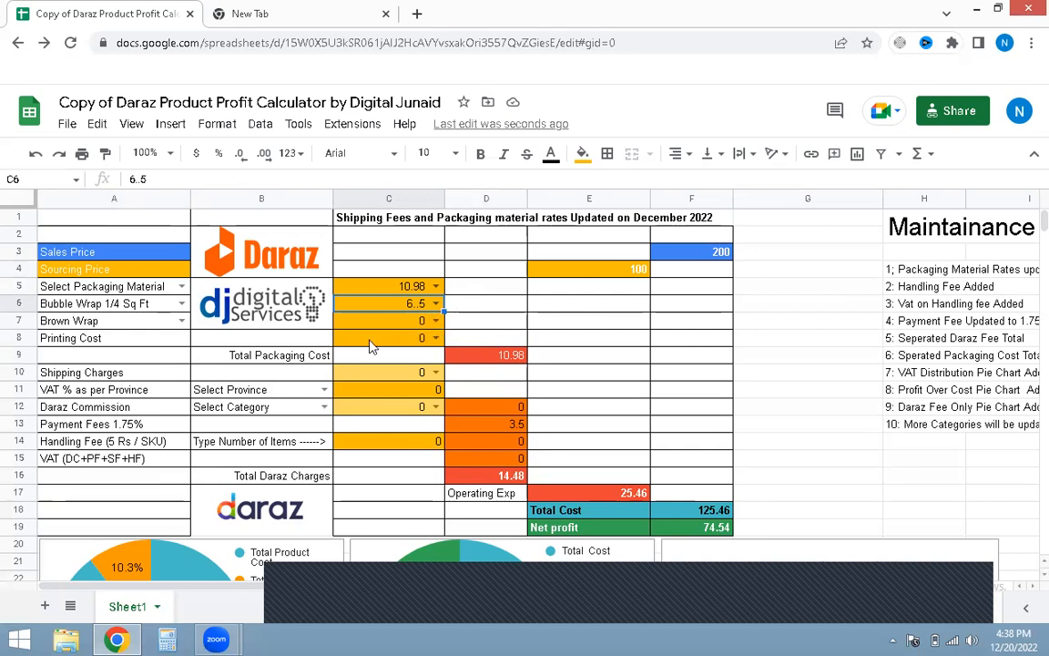
# Step: Set the printing cost to 5
pyautogui.click(453, 340)
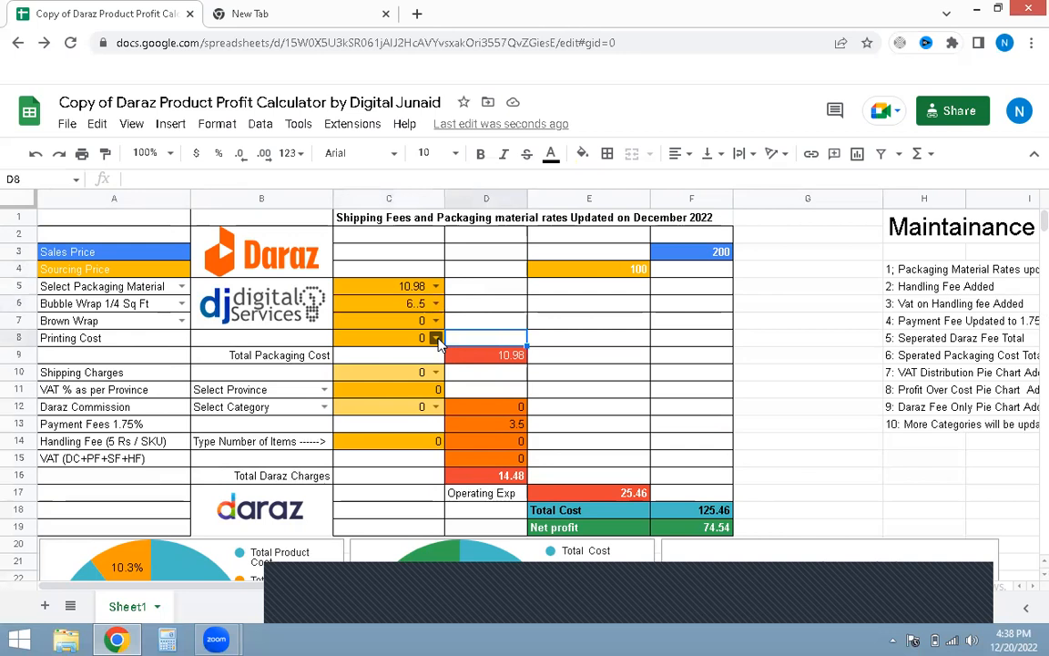
pyautogui.click(436, 338)
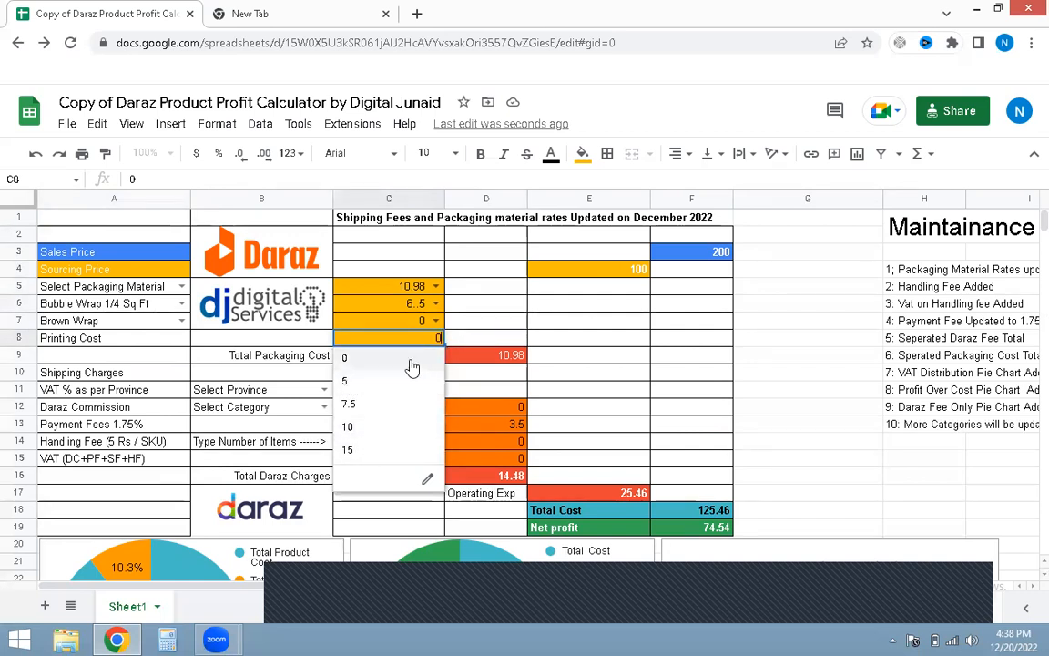
pyautogui.click(359, 385)
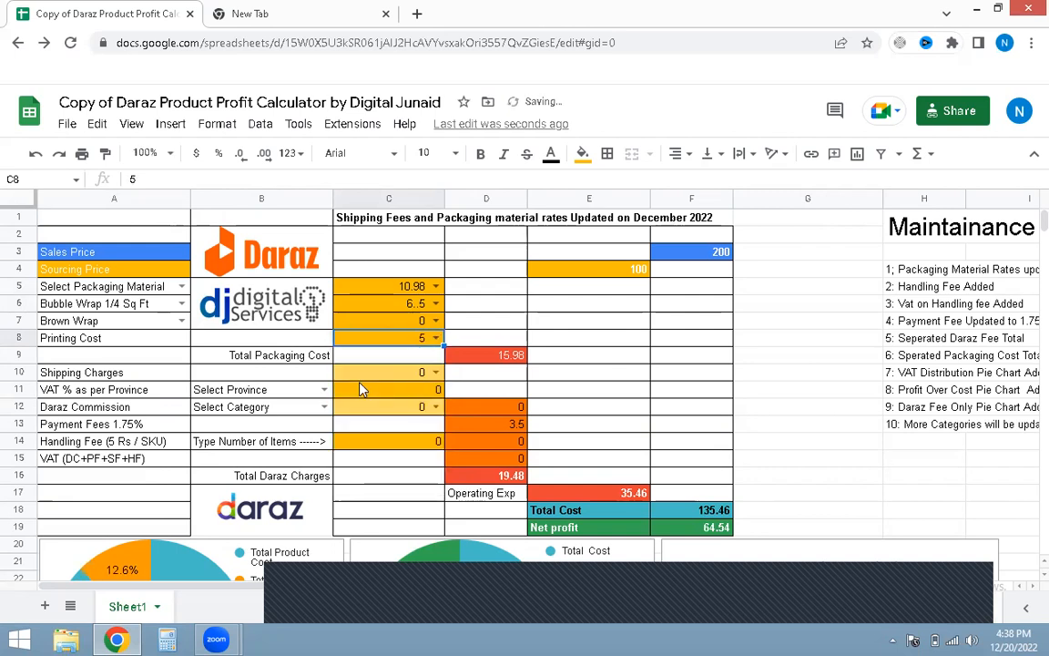
pyautogui.click(475, 337)
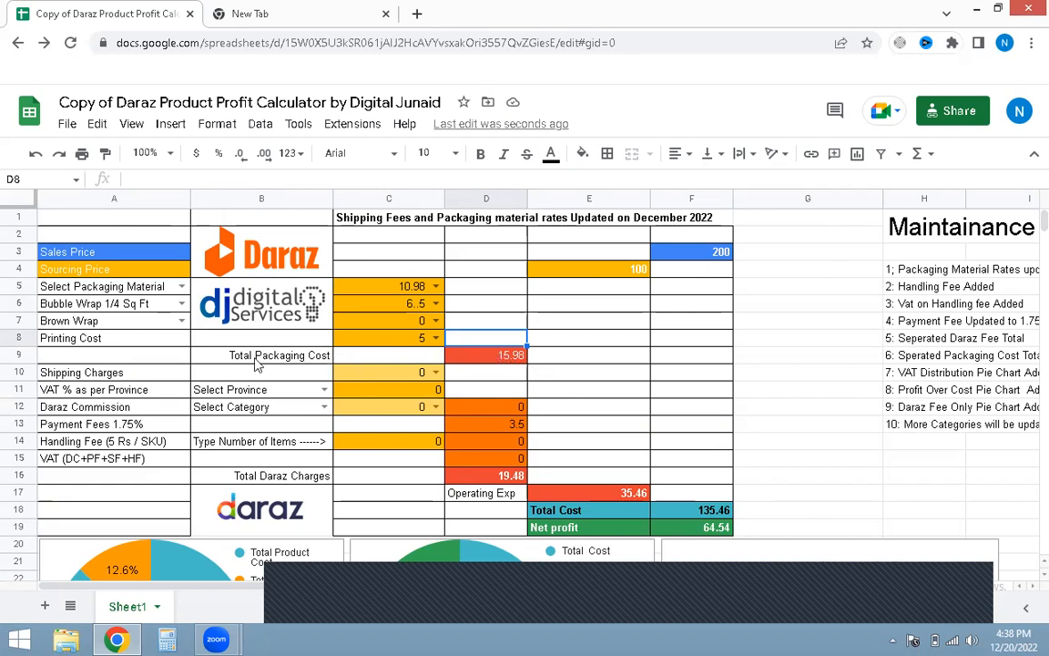
# Step: Set the shipping charges to 89
pyautogui.click(154, 354)
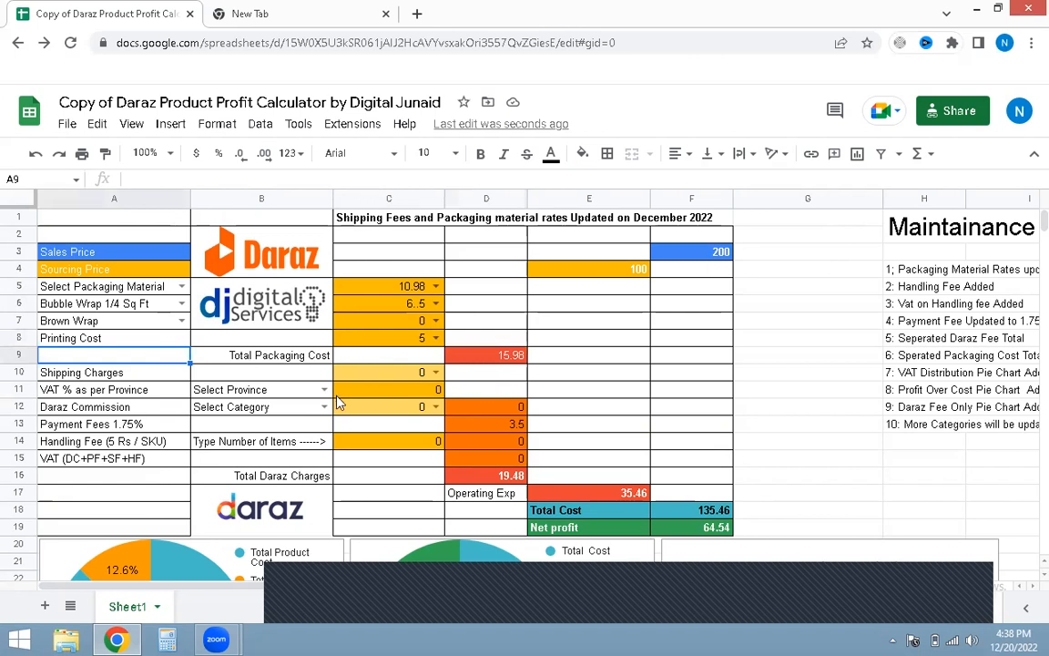
pyautogui.scroll(-1, 341, 396)
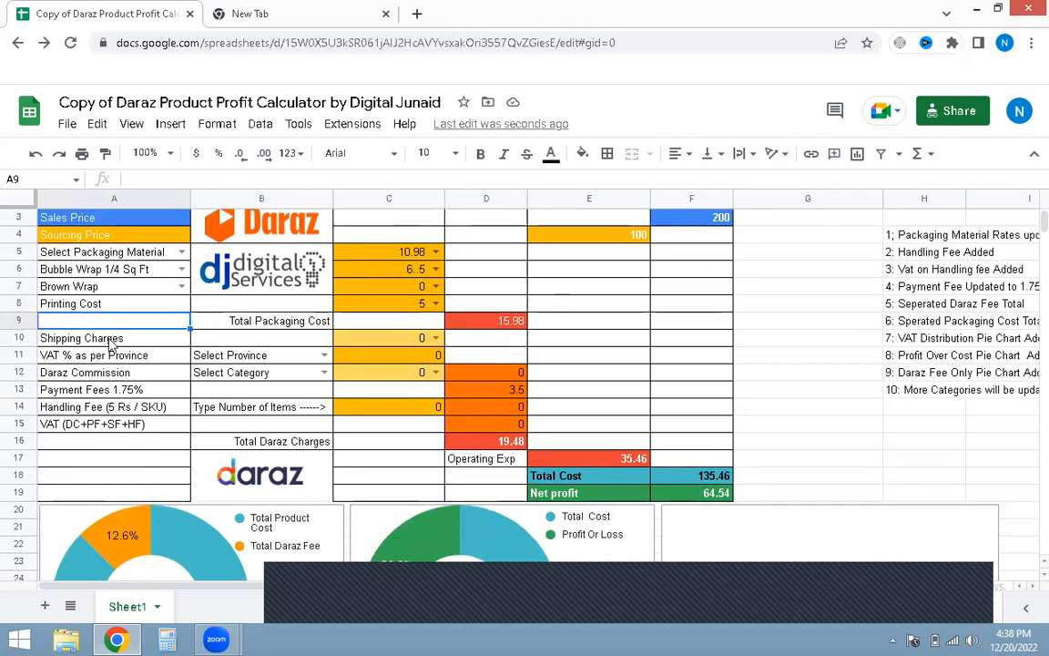
pyautogui.click(438, 337)
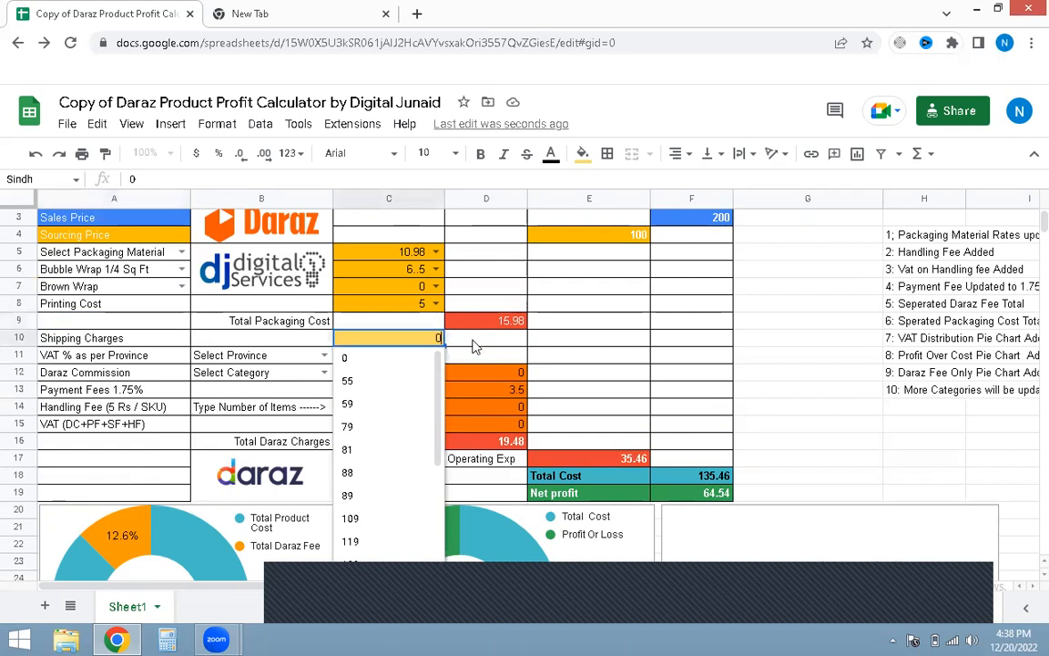
pyautogui.click(469, 340)
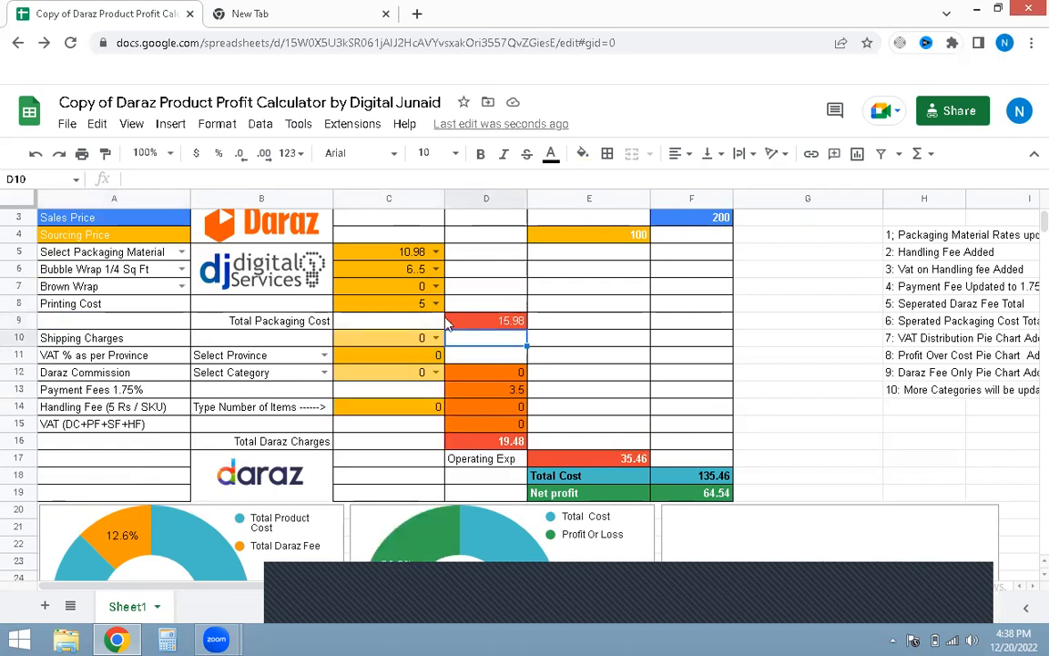
pyautogui.click(436, 337)
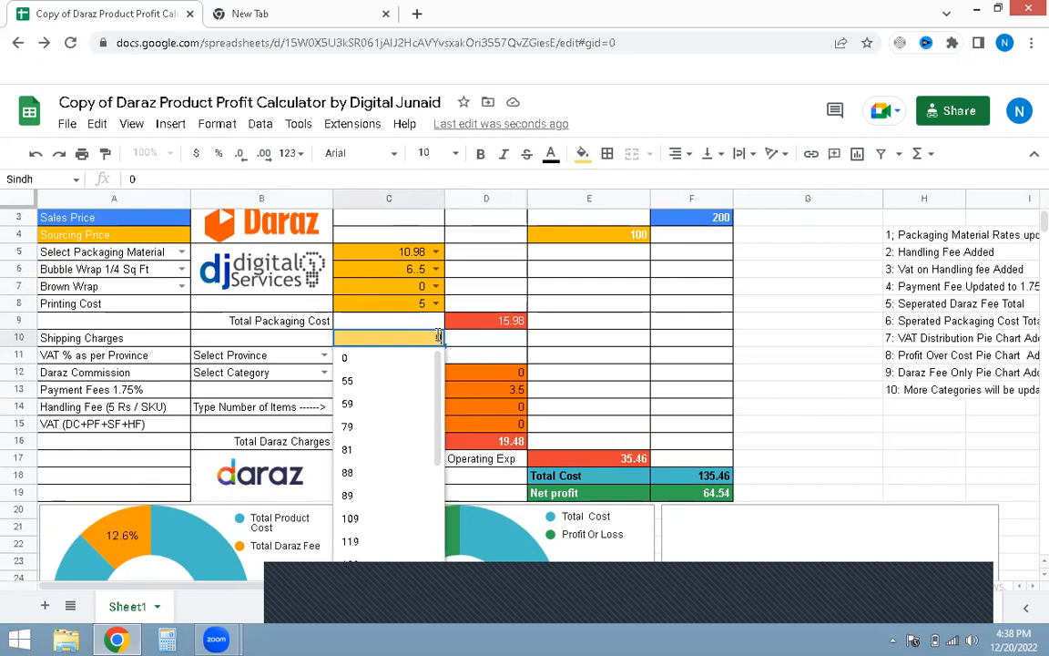
pyautogui.click(379, 499)
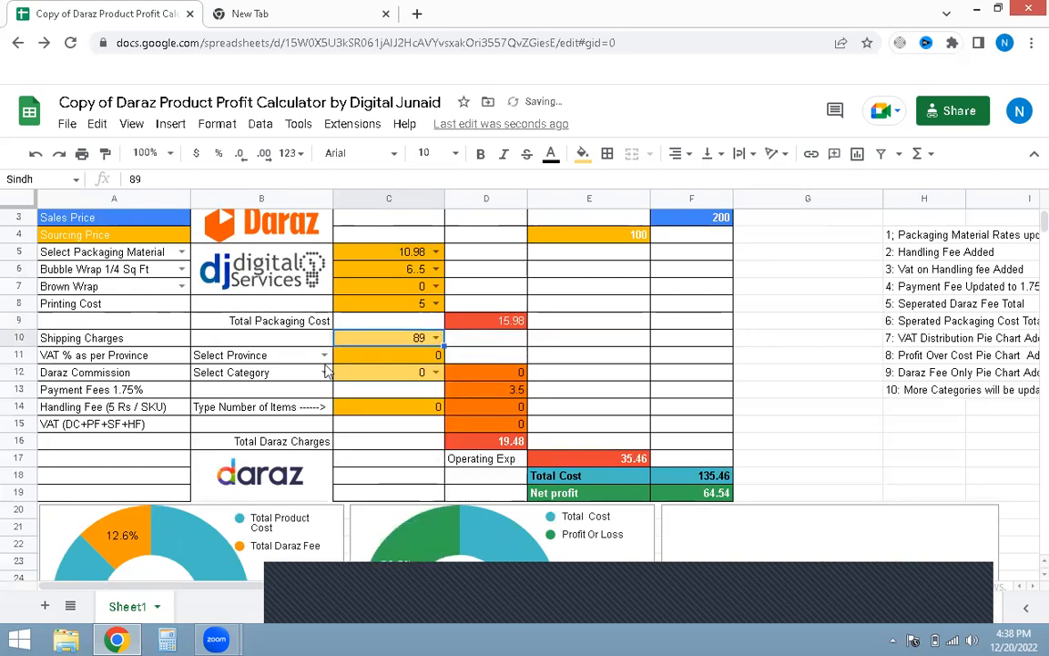
pyautogui.click(290, 335)
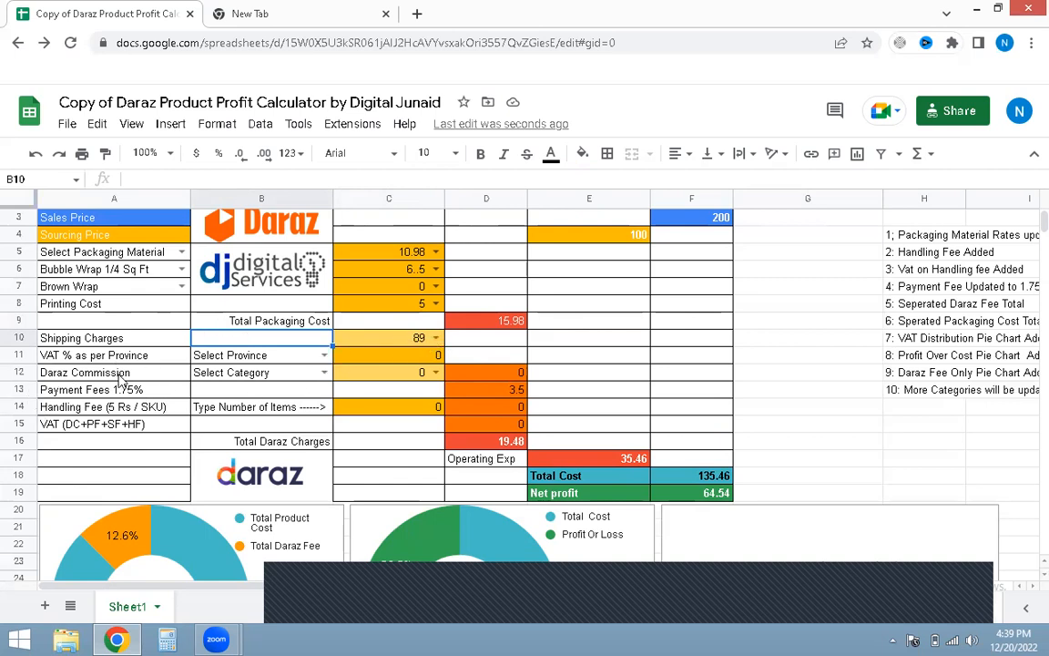
# Step: Try the Sindh, Punjab and Islamabad provinces for the VAT percentage
pyautogui.click(324, 357)
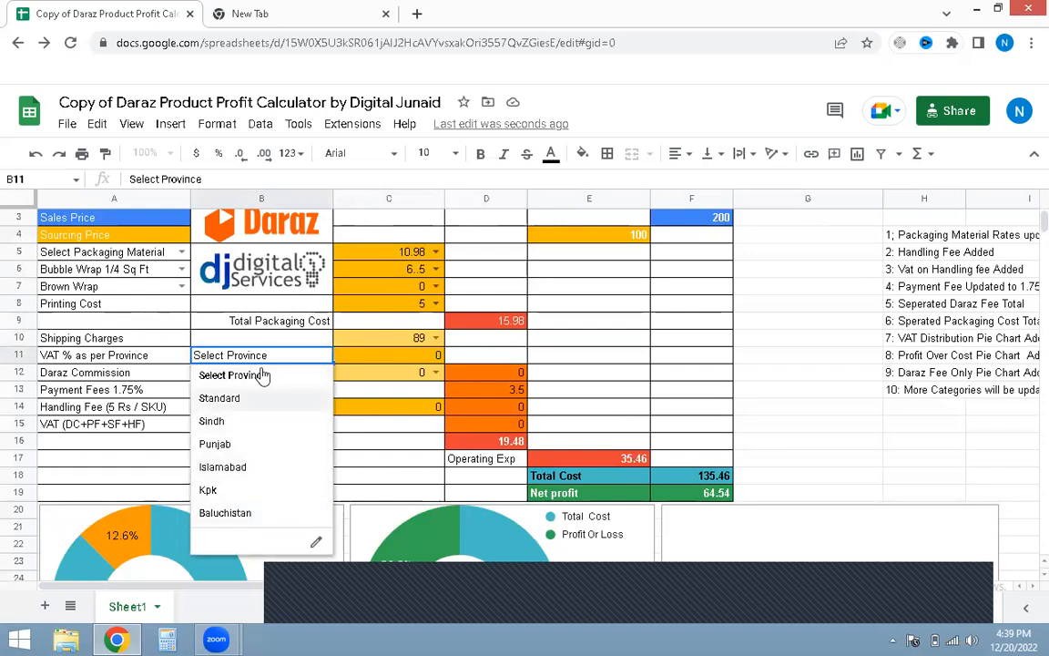
pyautogui.click(231, 426)
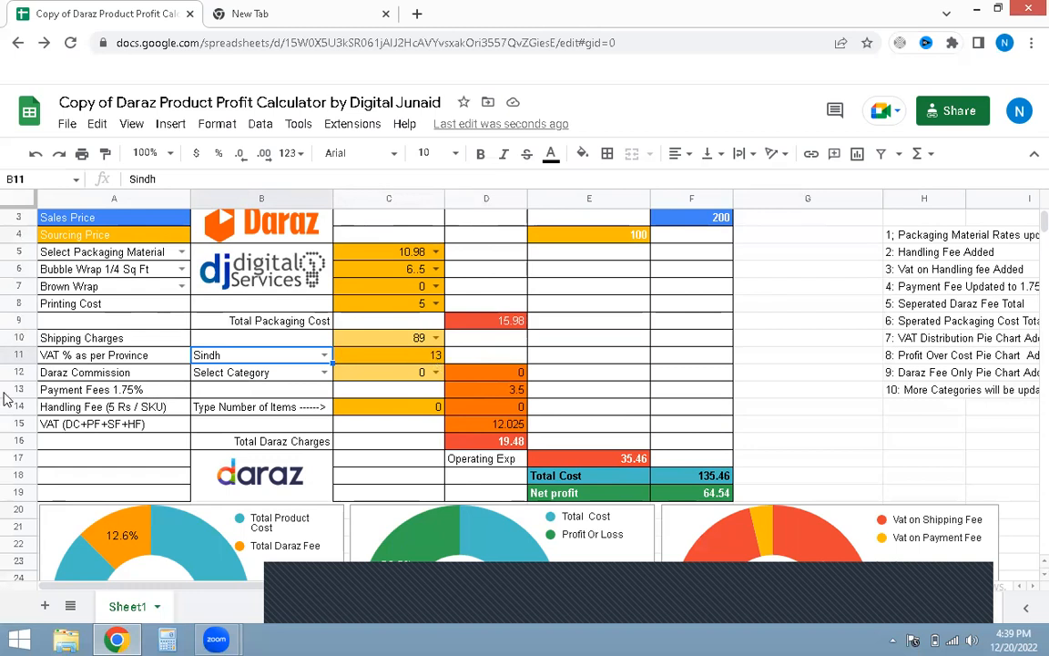
pyautogui.click(324, 355)
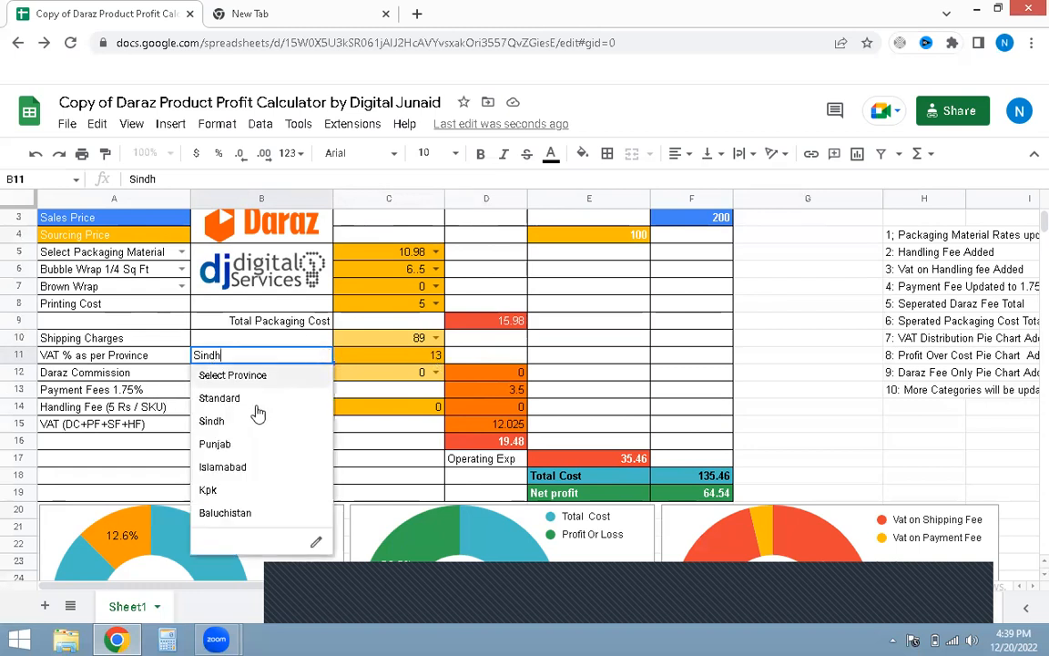
pyautogui.click(240, 446)
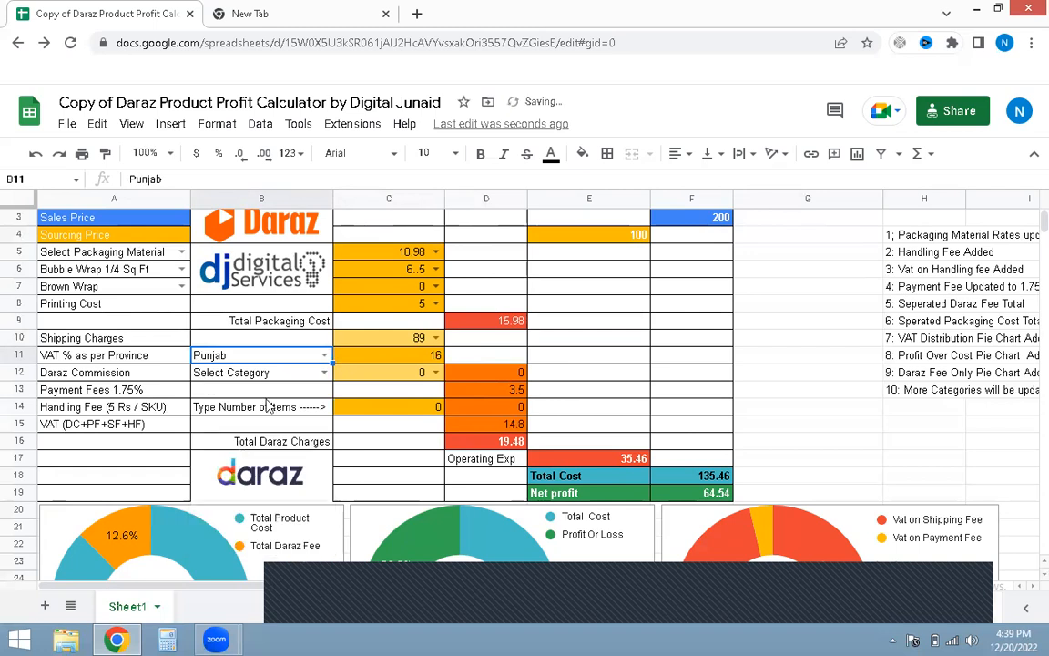
pyautogui.click(325, 357)
pyautogui.click(264, 467)
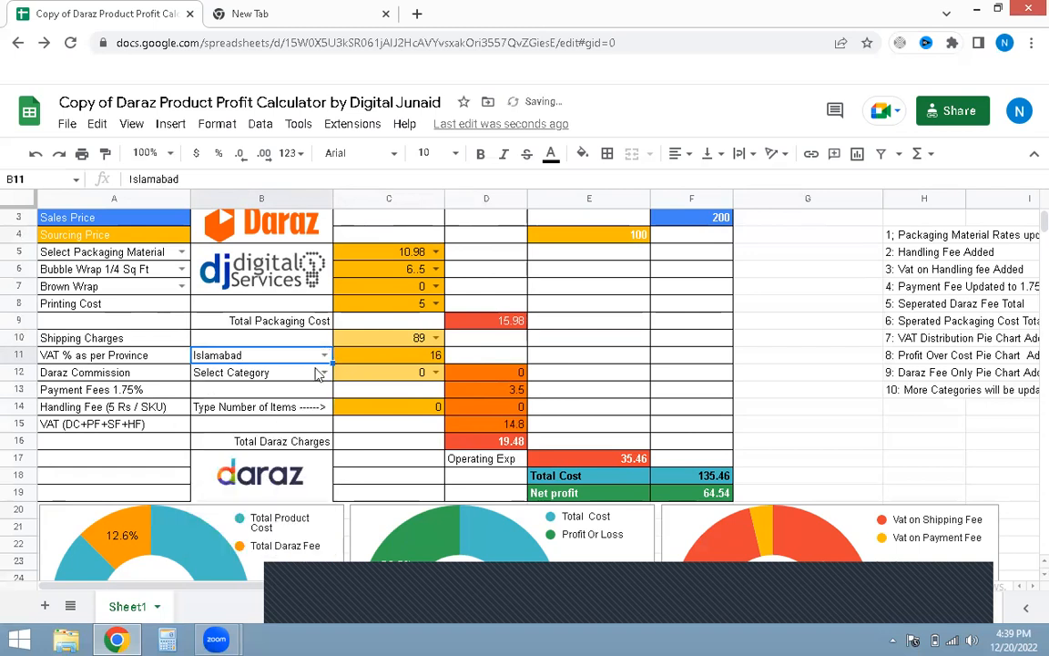
# Step: Set the VAT province to Standard
pyautogui.click(325, 356)
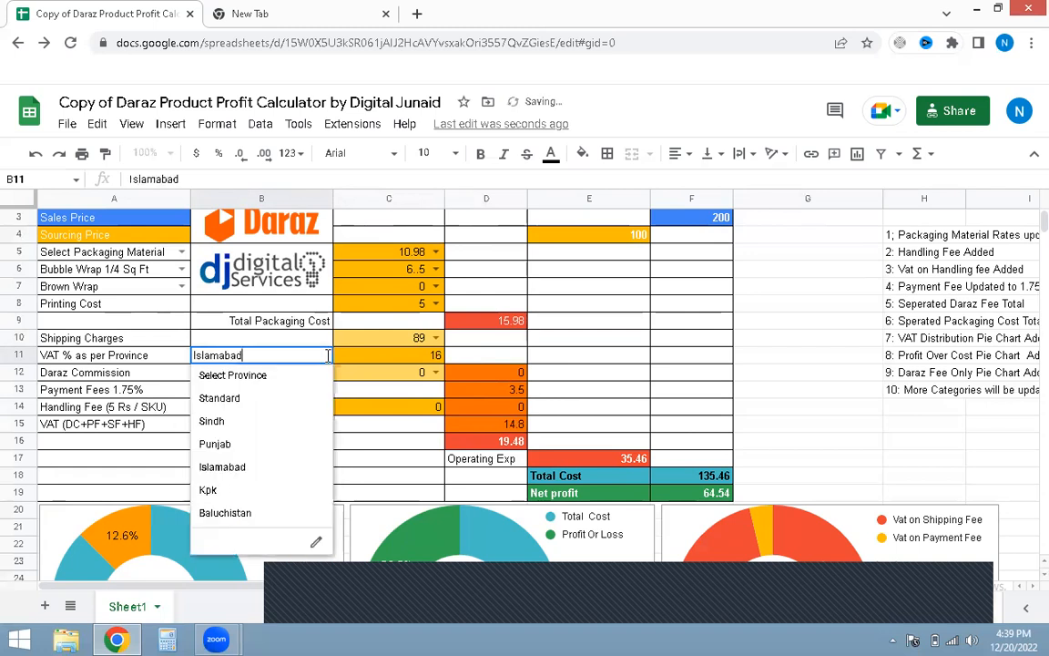
pyautogui.click(238, 401)
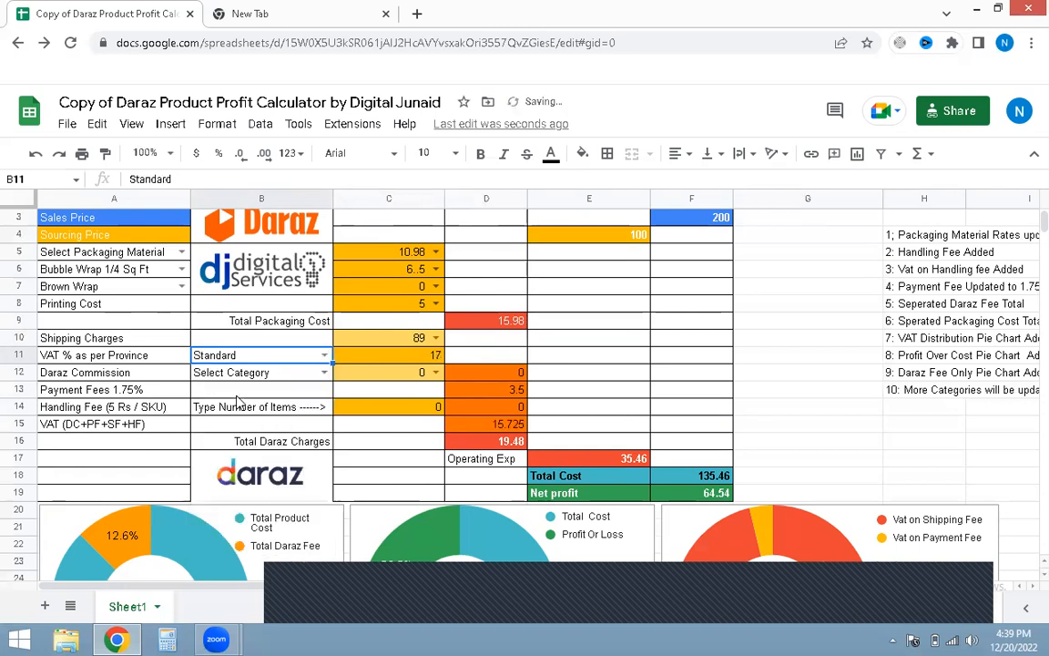
pyautogui.click(326, 356)
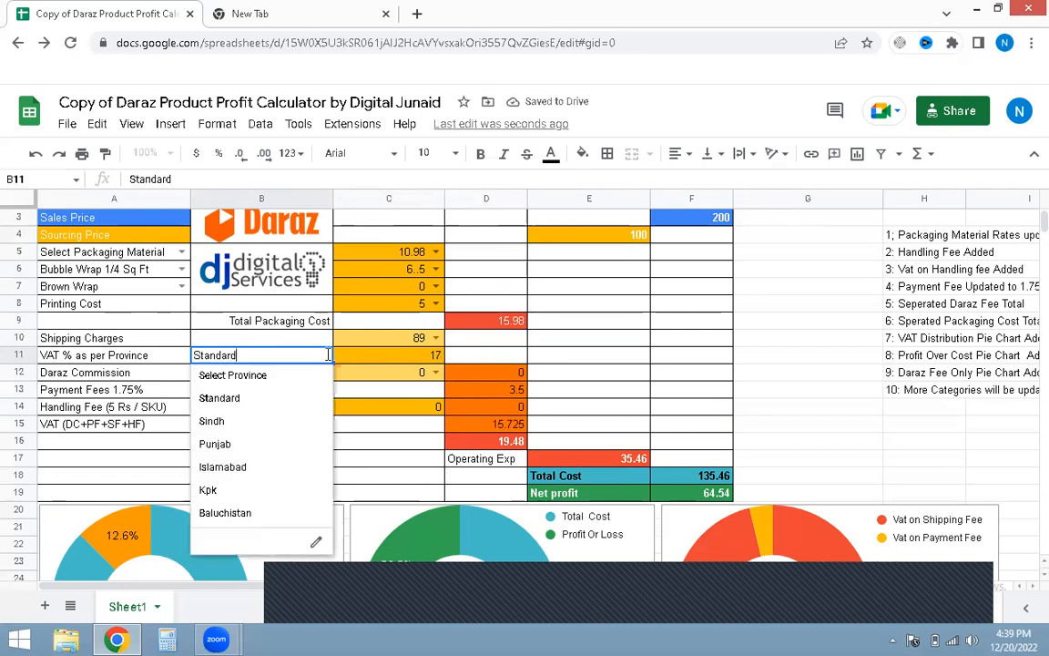
pyautogui.click(267, 338)
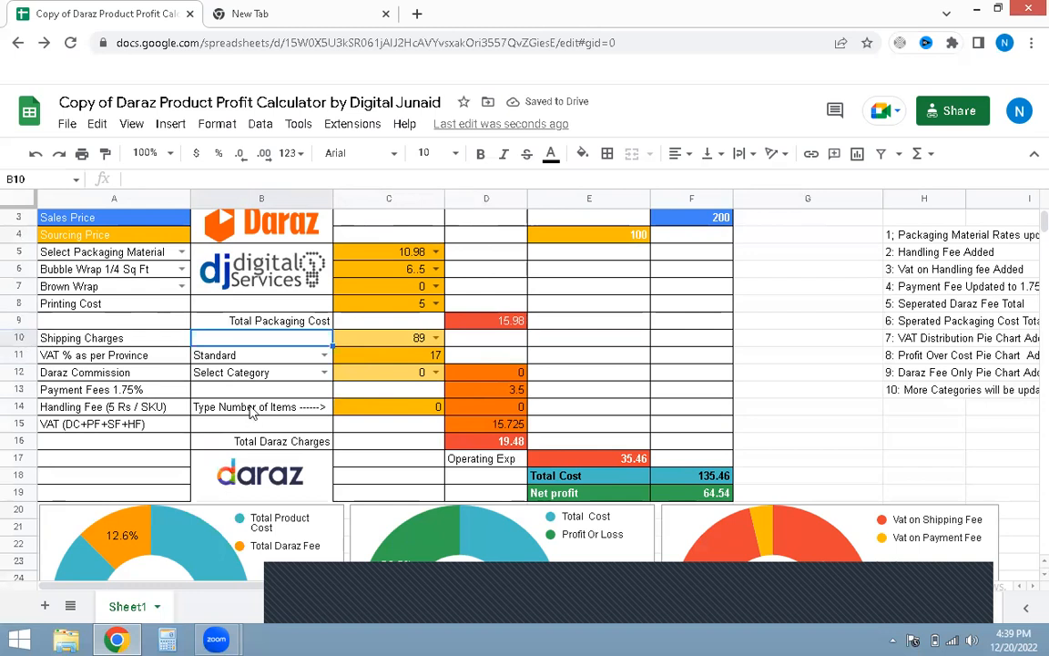
# Step: Select the Daraz category Bags and Travel/Women Bags/Backpacks 10.00%
pyautogui.click(324, 374)
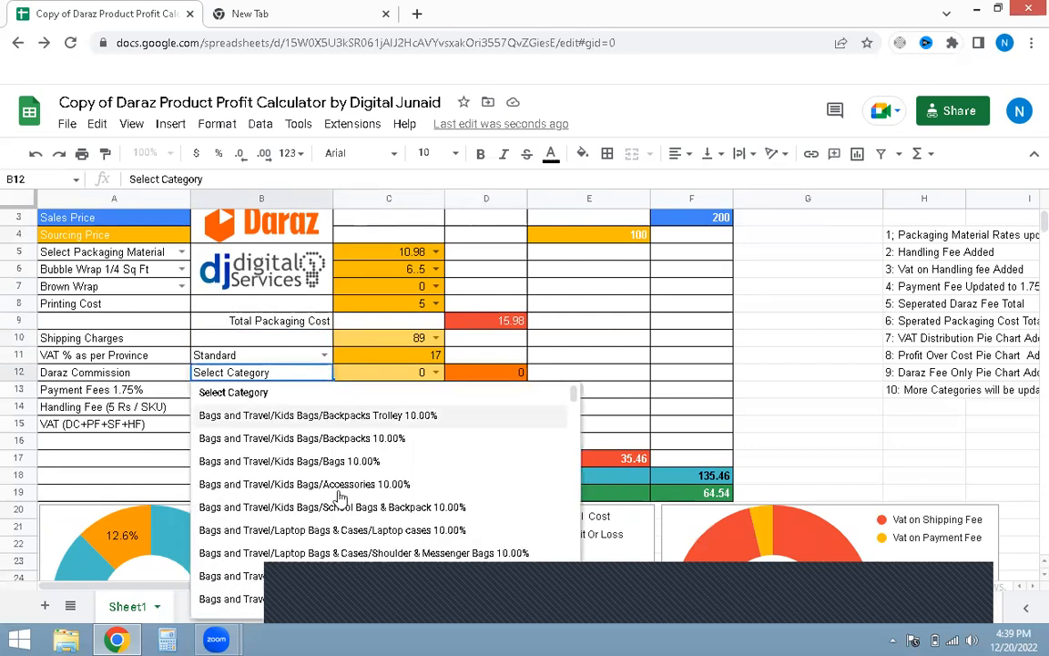
pyautogui.scroll(-5, 341, 493)
pyautogui.scroll(-10, 342, 493)
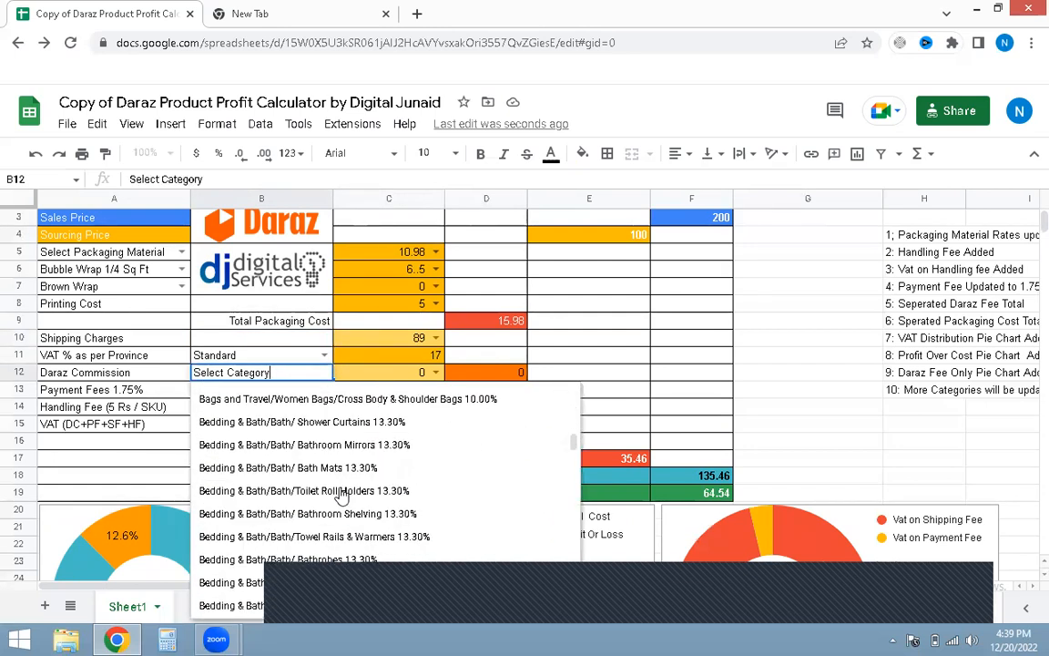
pyautogui.scroll(-8, 342, 496)
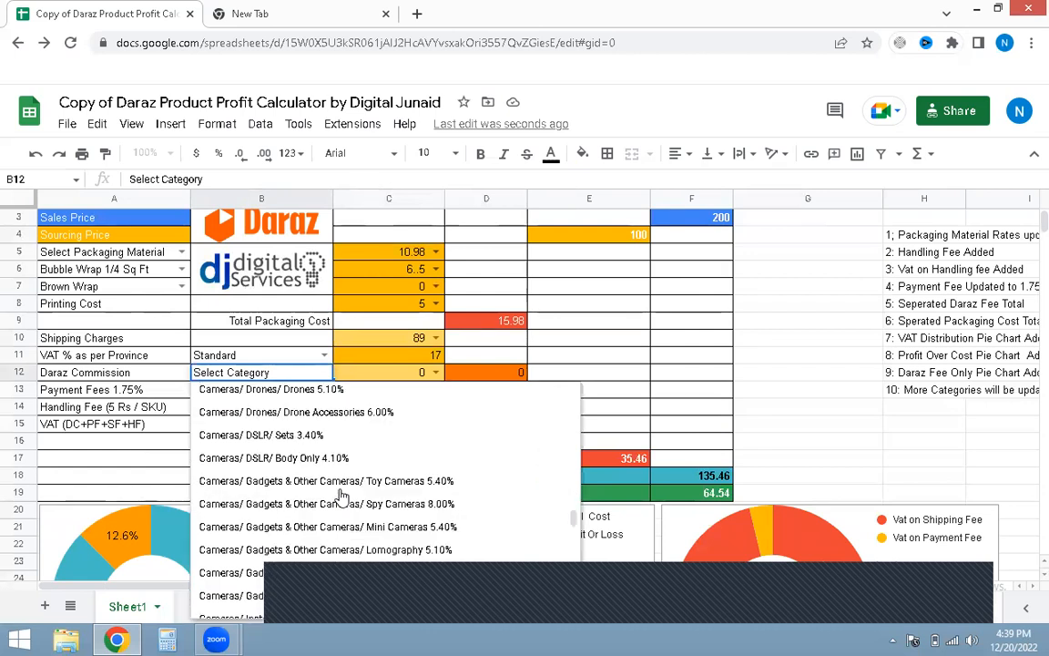
pyautogui.scroll(10, 341, 492)
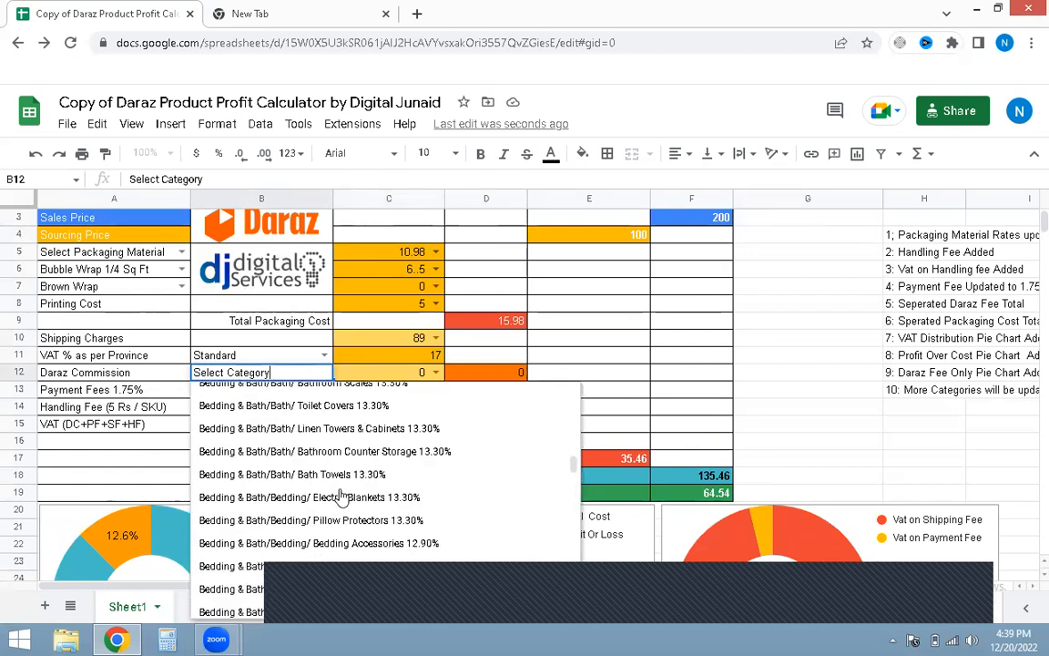
pyautogui.scroll(10, 335, 485)
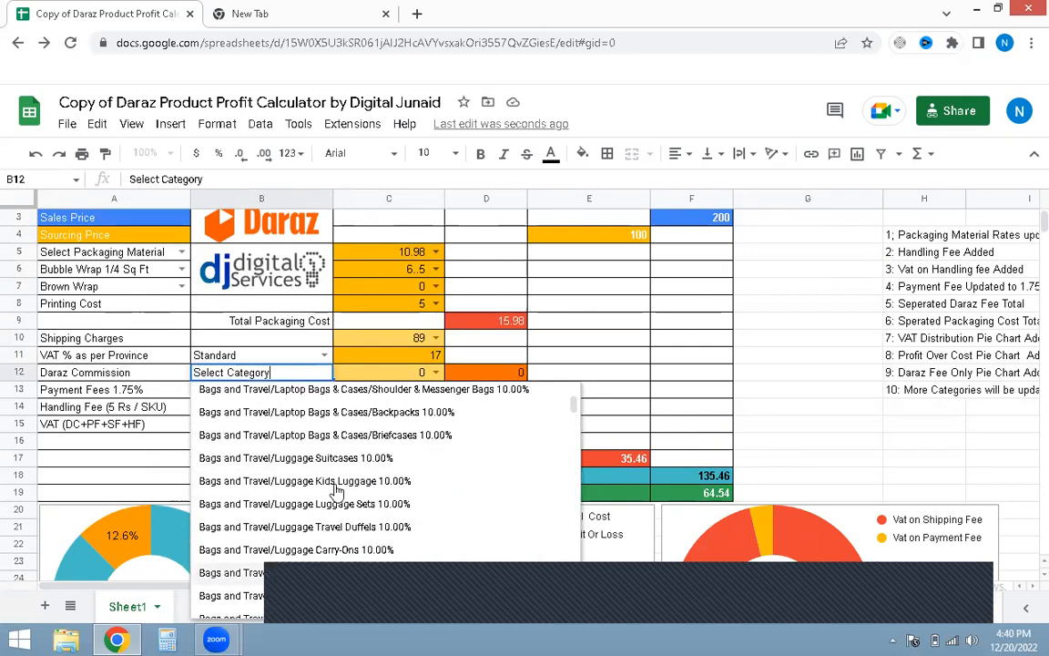
pyautogui.scroll(-5, 337, 492)
pyautogui.scroll(-3, 337, 491)
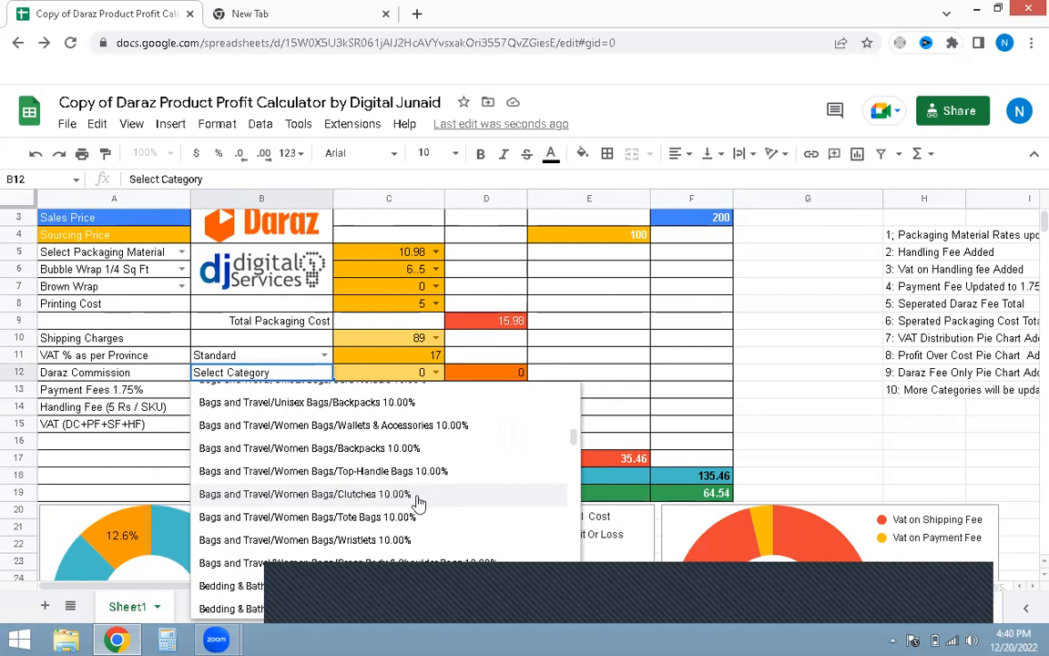
pyautogui.scroll(1, 364, 428)
pyautogui.click(346, 461)
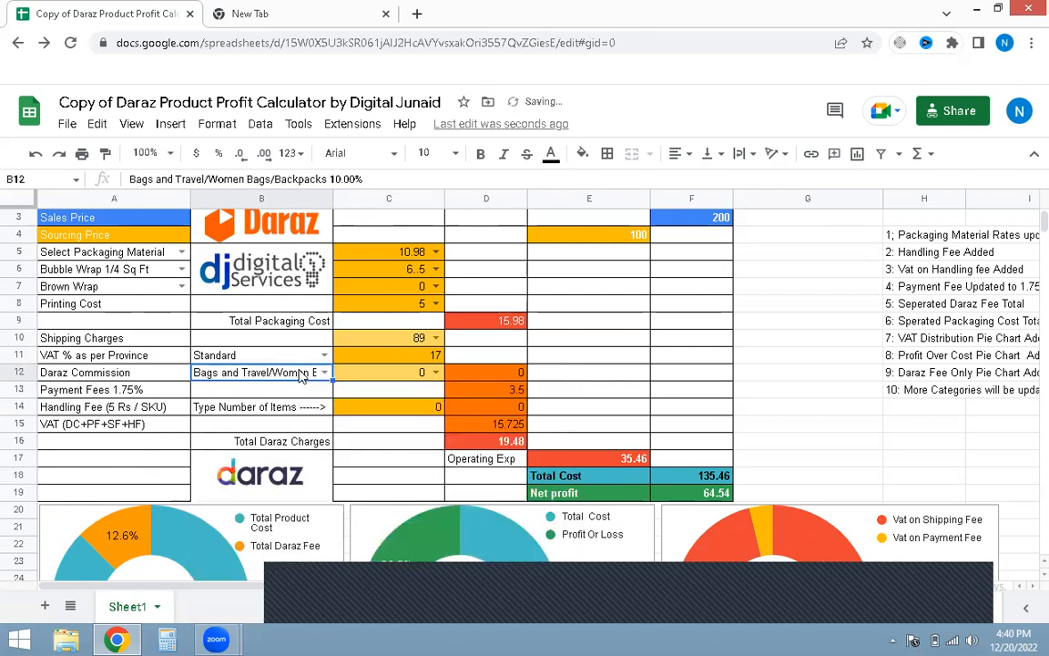
# Step: Set the Daraz commission rate to 10
pyautogui.click(436, 371)
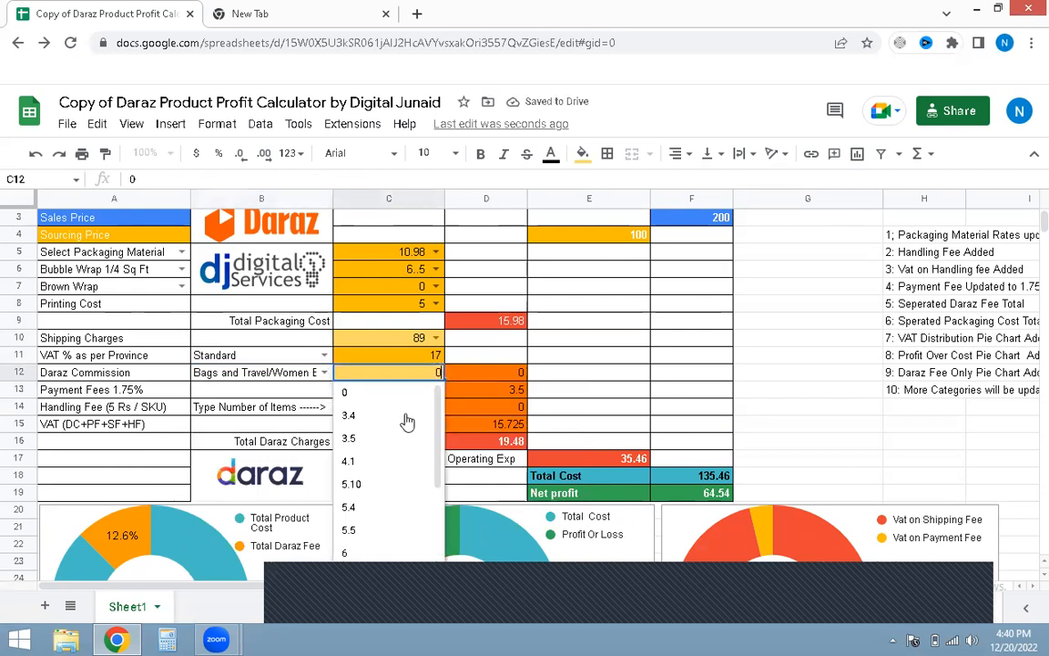
pyautogui.scroll(-2, 386, 520)
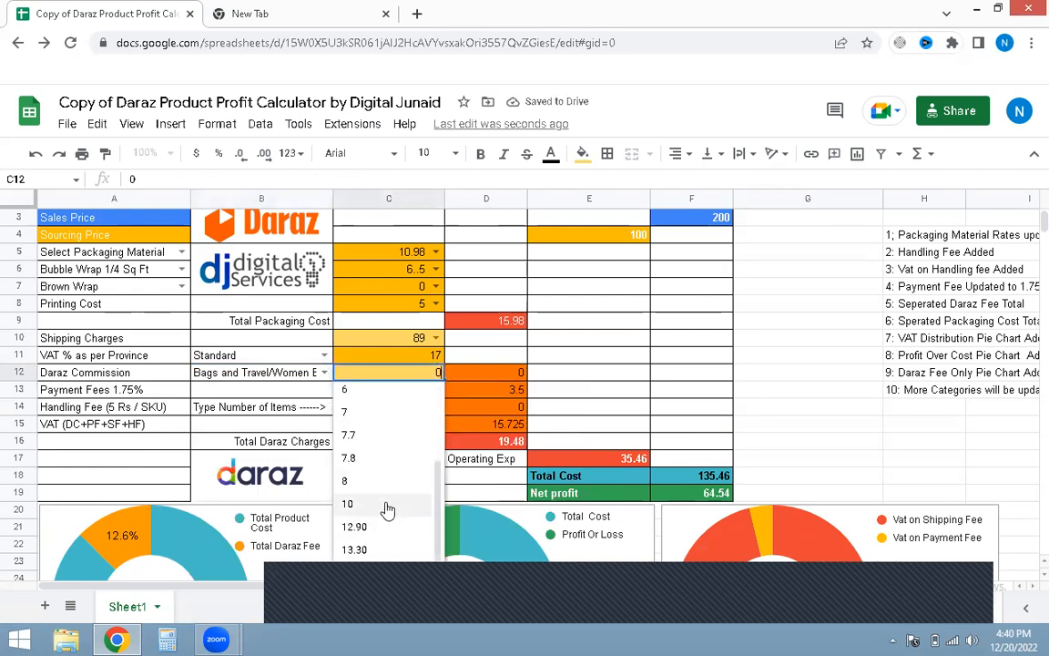
pyautogui.click(388, 504)
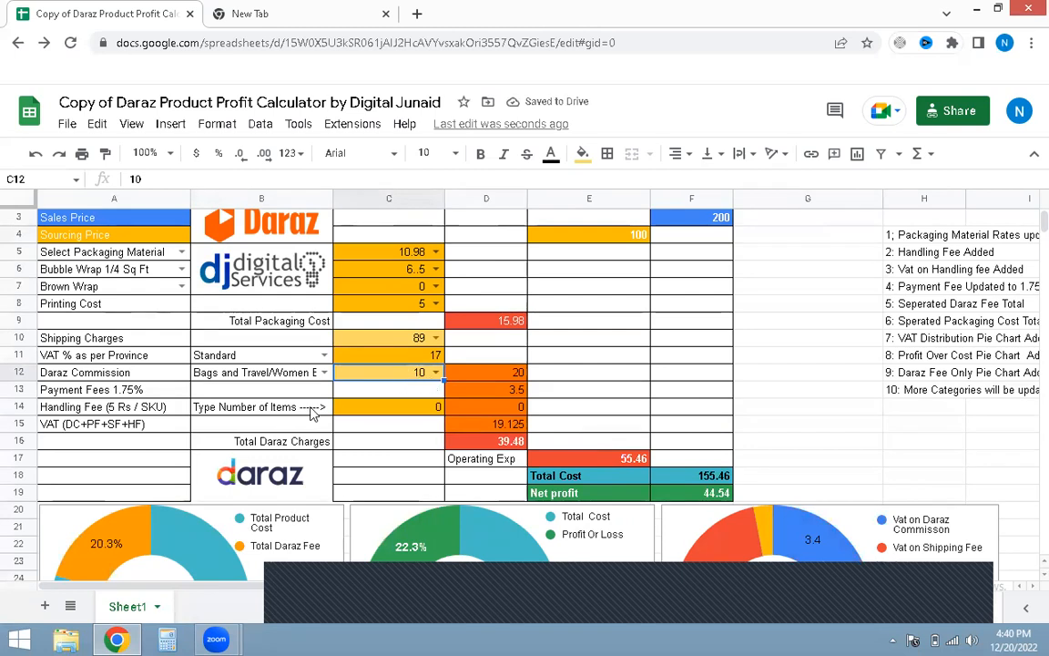
pyautogui.click(396, 428)
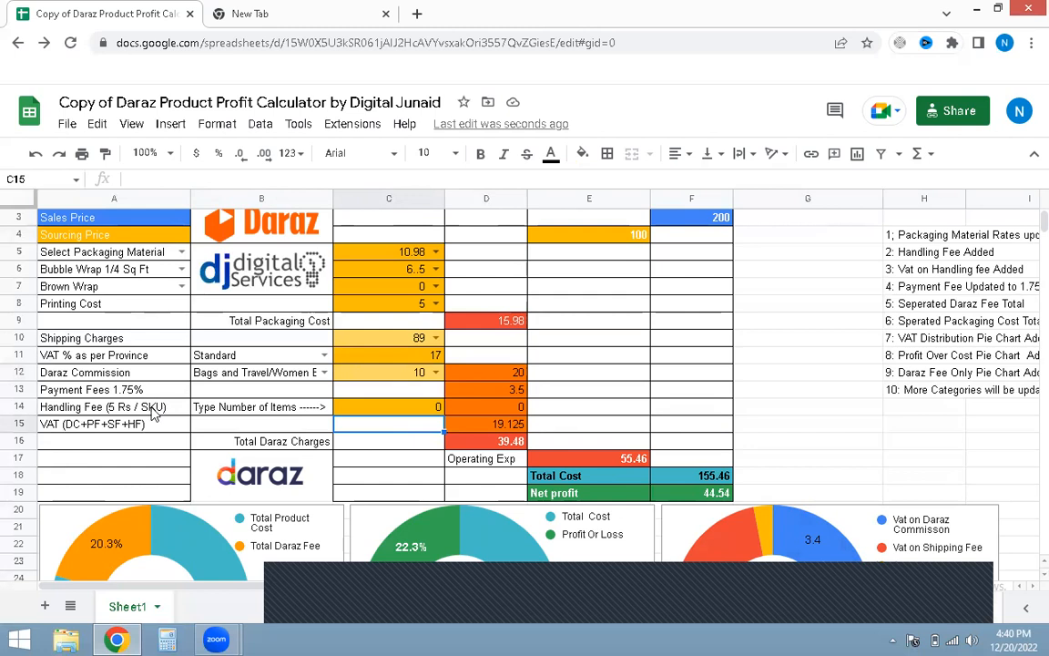
# Step: Set the handling fee number of items to 1
pyautogui.click(429, 412)
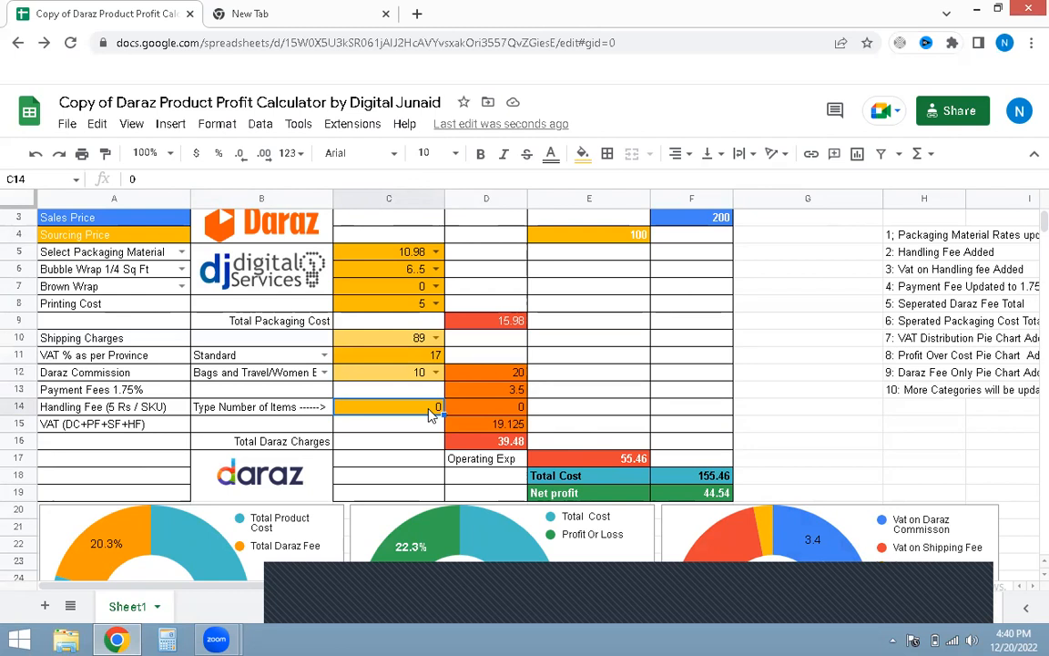
pyautogui.write('1')
pyautogui.press('Return')
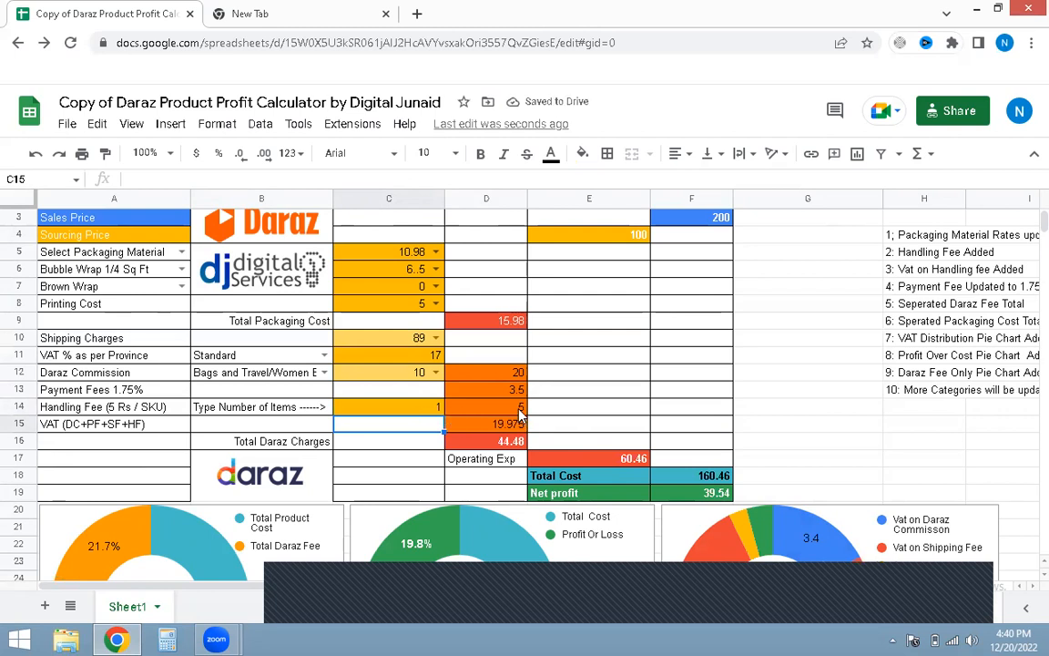
# Step: Try a handling fee item count of 2
pyautogui.click(434, 412)
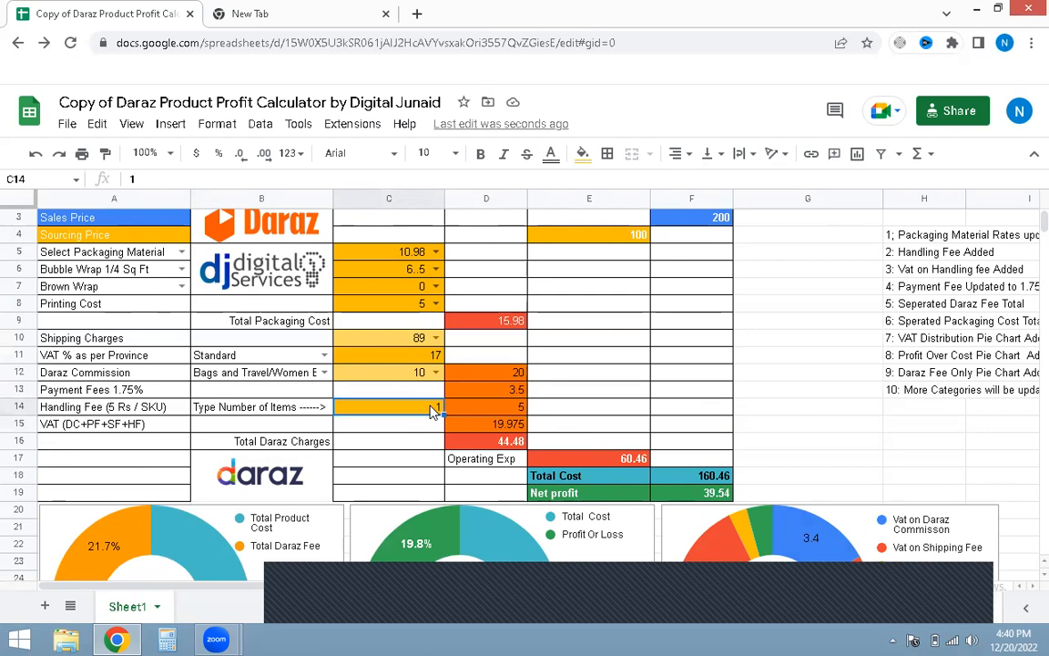
pyautogui.write('2')
pyautogui.click(429, 429)
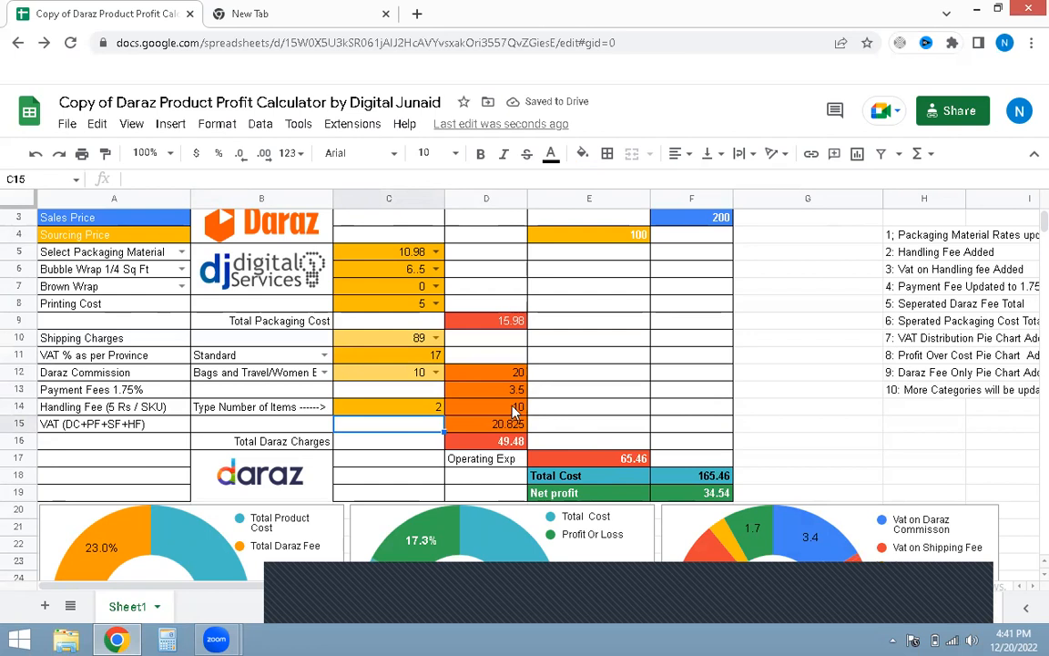
# Step: Set the handling fee number of items back to 1
pyautogui.click(423, 409)
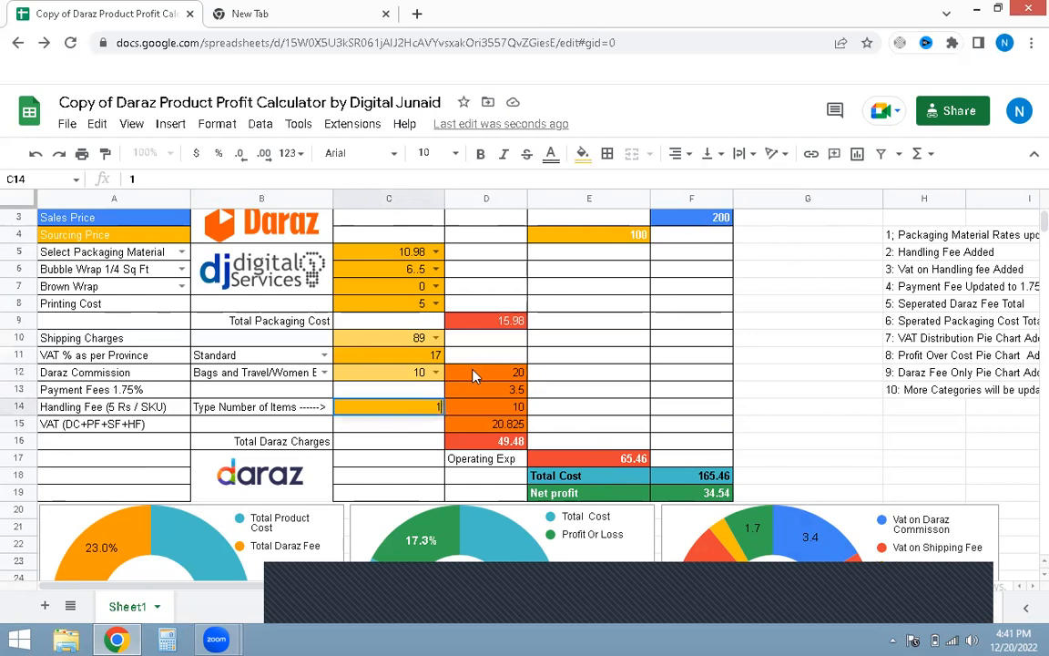
pyautogui.write('1')
pyautogui.press('Return')
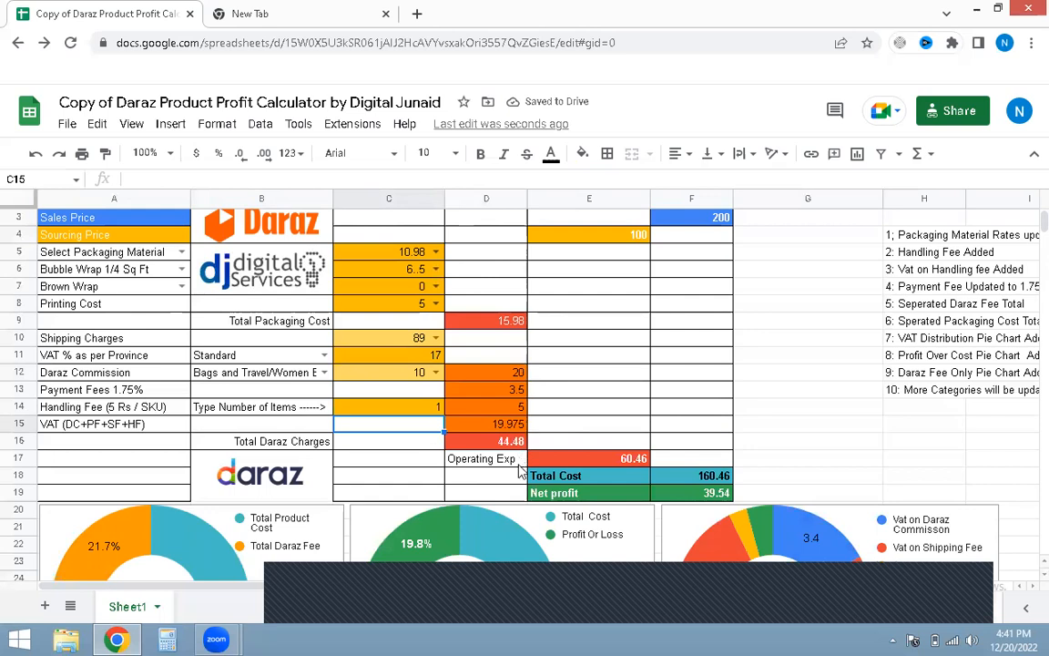
# Step: Inspect the total product cost, profit-over-cost and VAT distribution donut charts below the totals
pyautogui.scroll(-2, 644, 483)
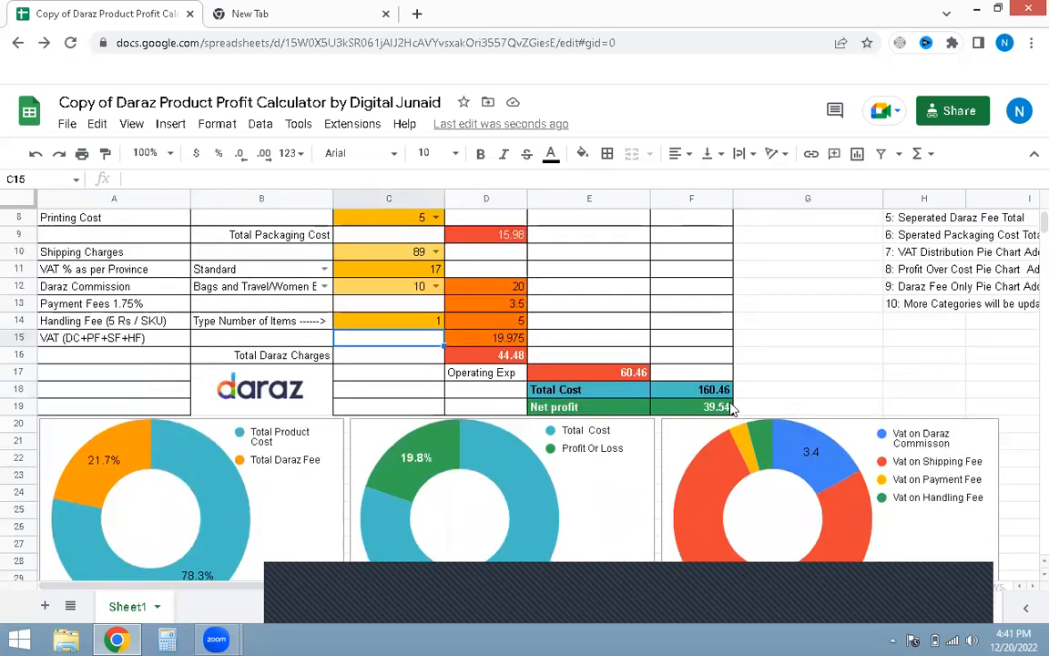
pyautogui.scroll(3, 562, 411)
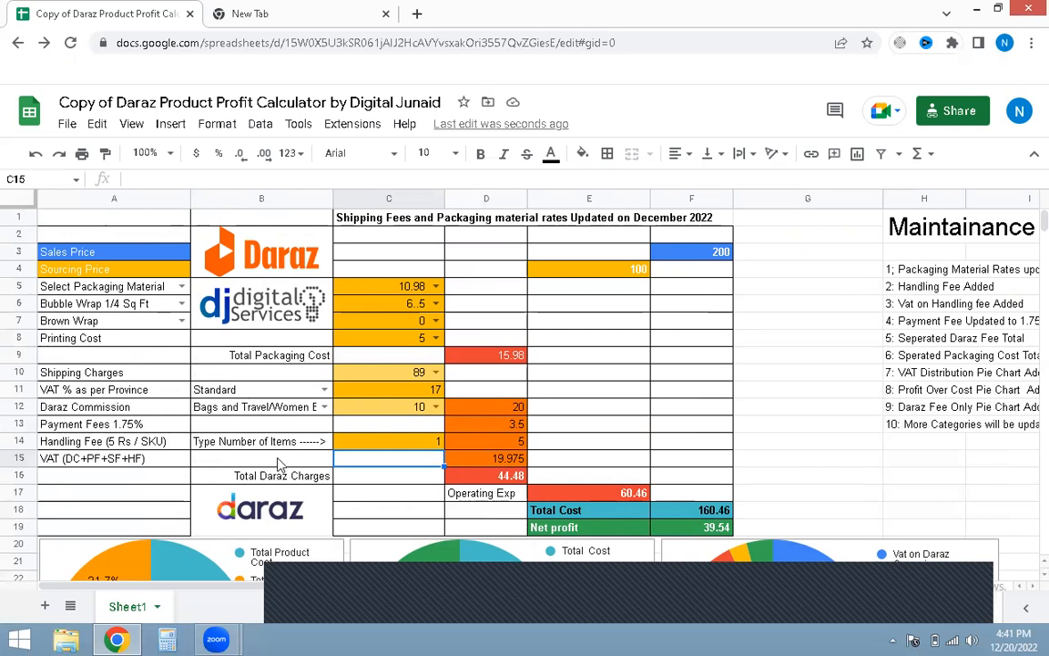
pyautogui.click(755, 528)
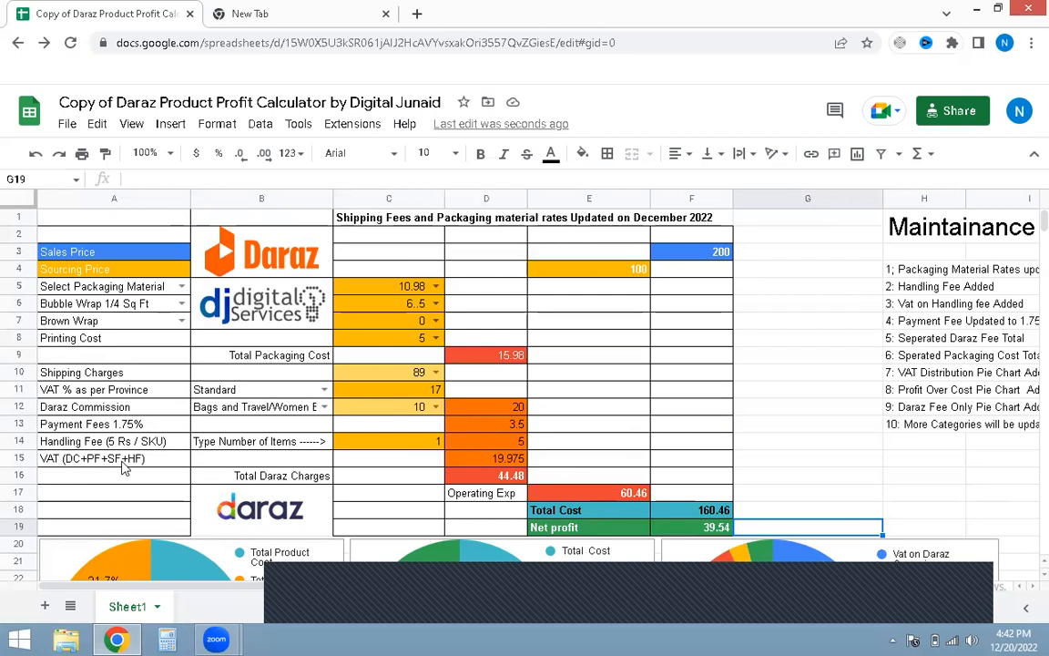
pyautogui.scroll(-5, 730, 446)
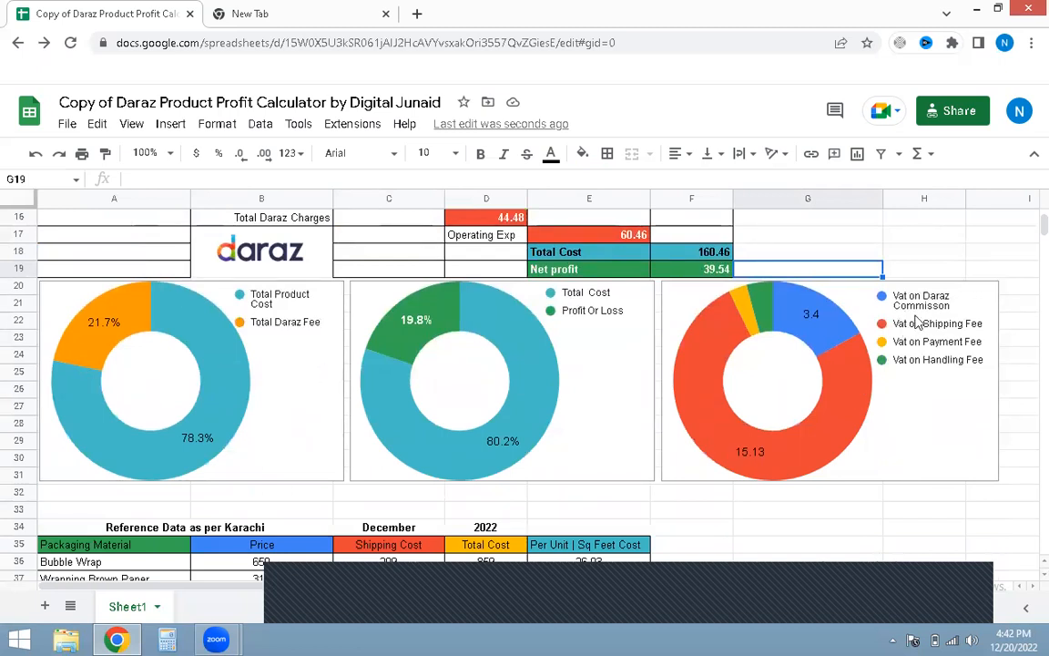
pyautogui.click(913, 428)
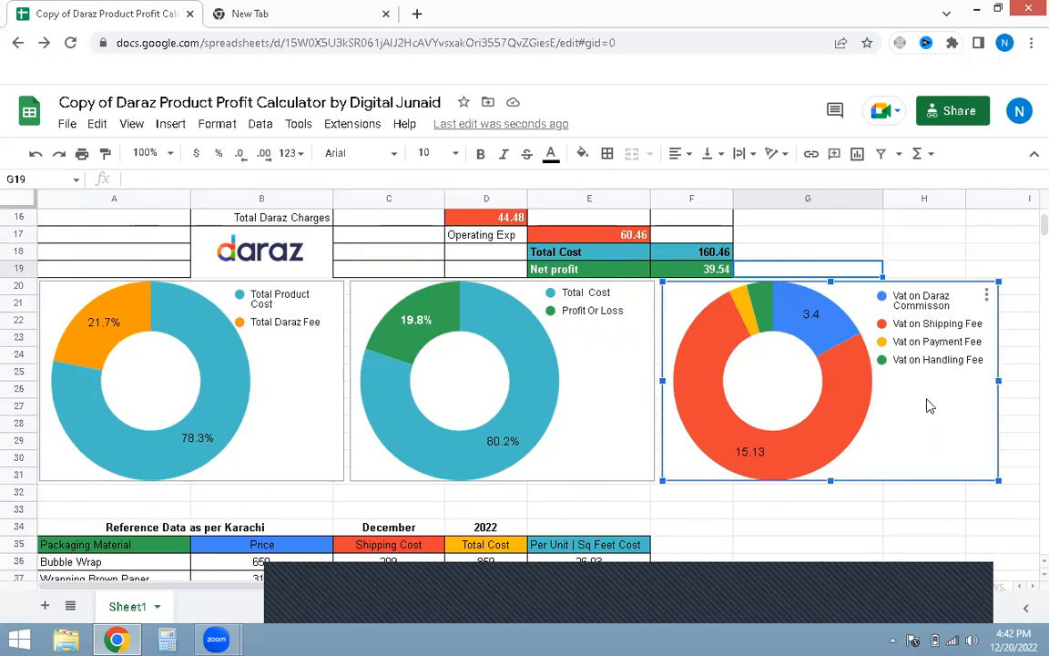
pyautogui.moveTo(851, 389)
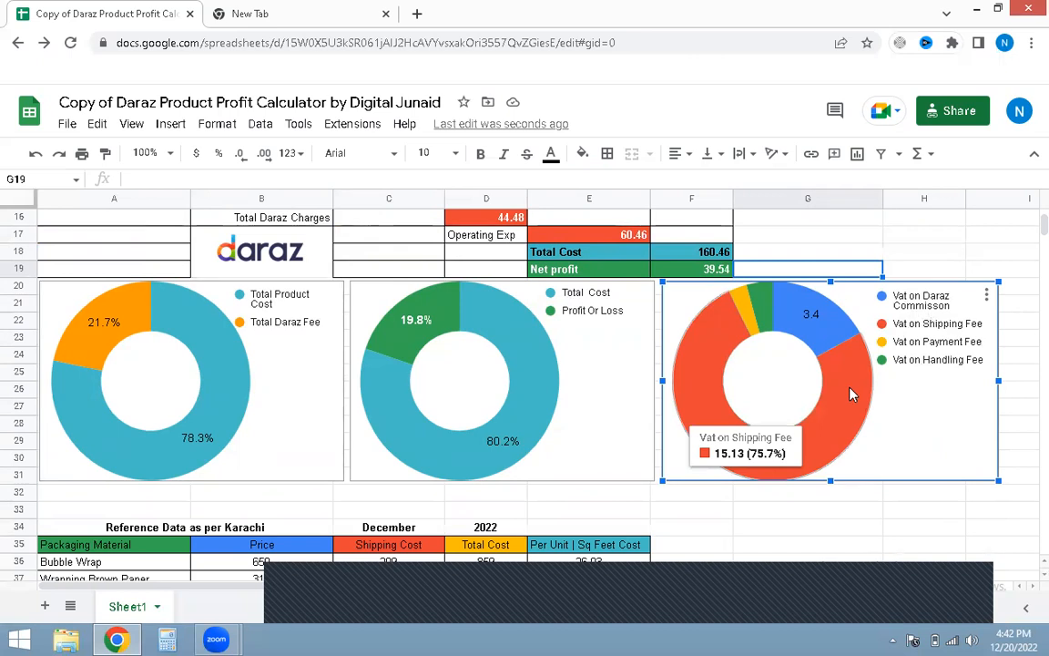
pyautogui.moveTo(827, 335)
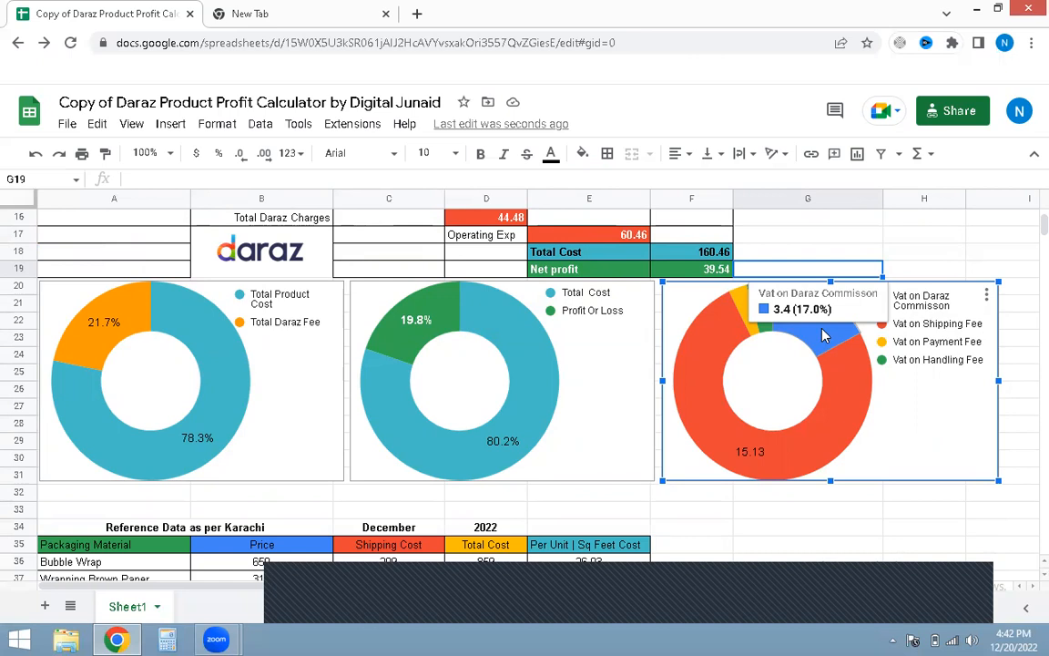
pyautogui.moveTo(771, 327)
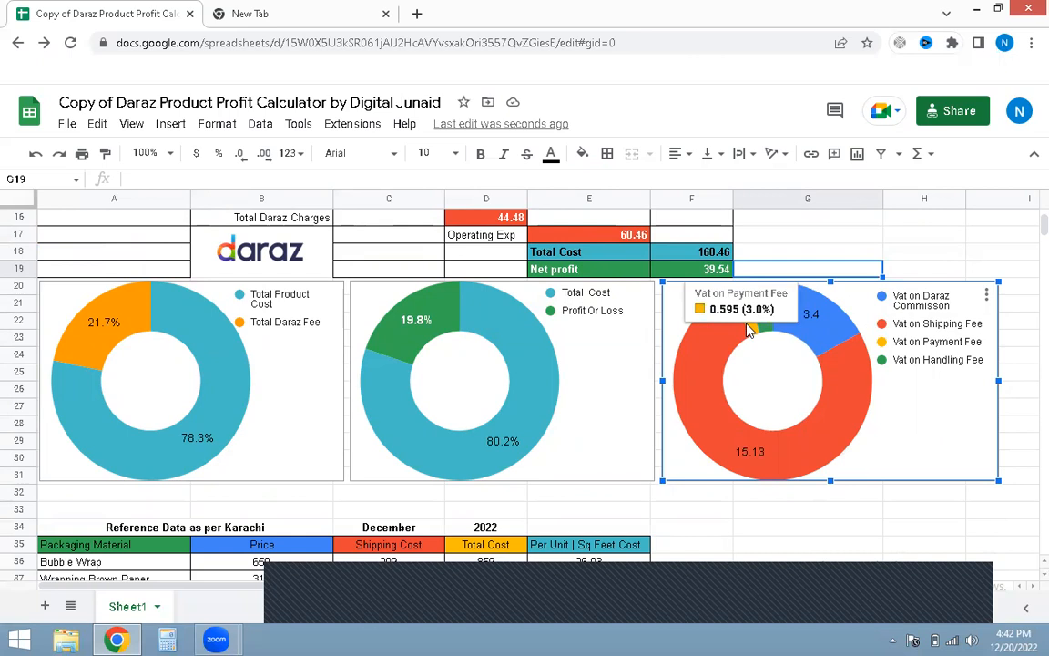
pyautogui.click(602, 401)
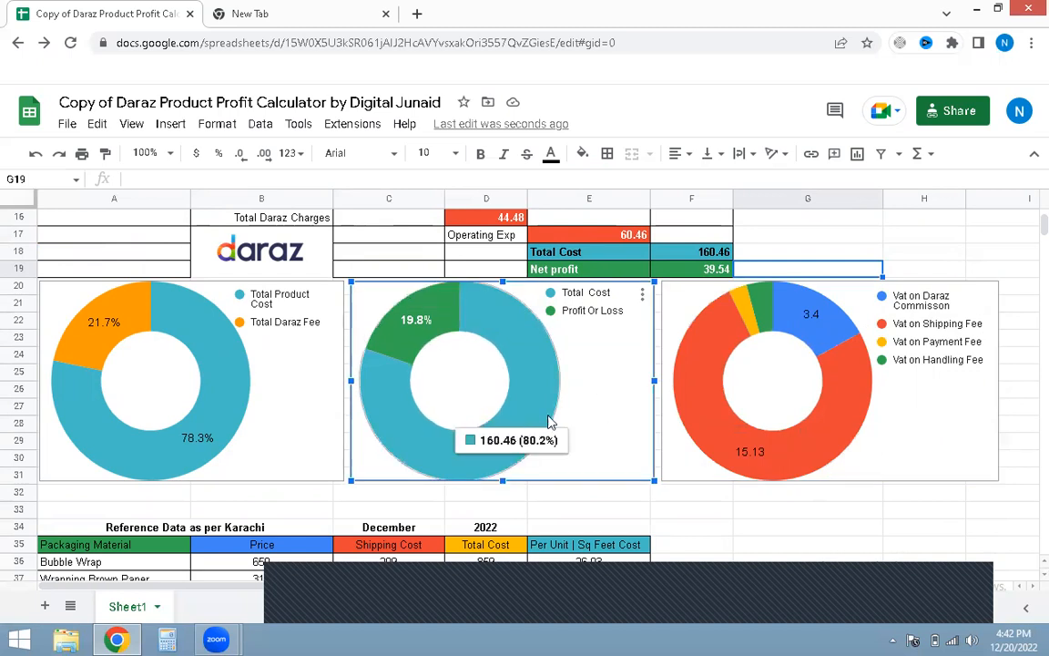
pyautogui.moveTo(430, 338)
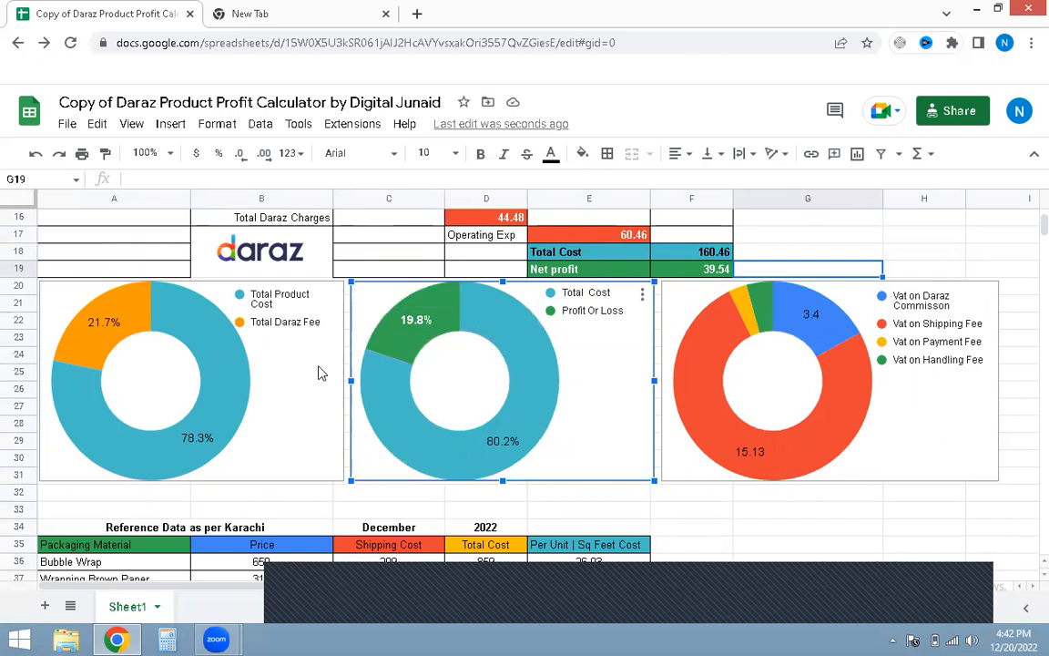
pyautogui.click(270, 335)
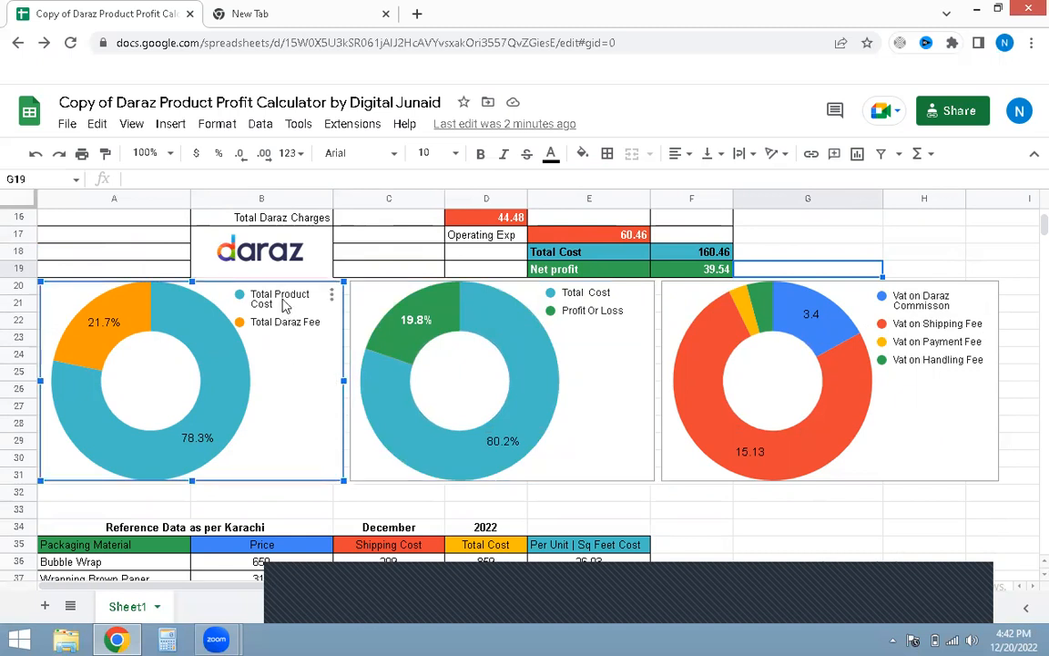
pyautogui.moveTo(252, 308)
pyautogui.scroll(-3, 569, 410)
pyautogui.scroll(4, 569, 344)
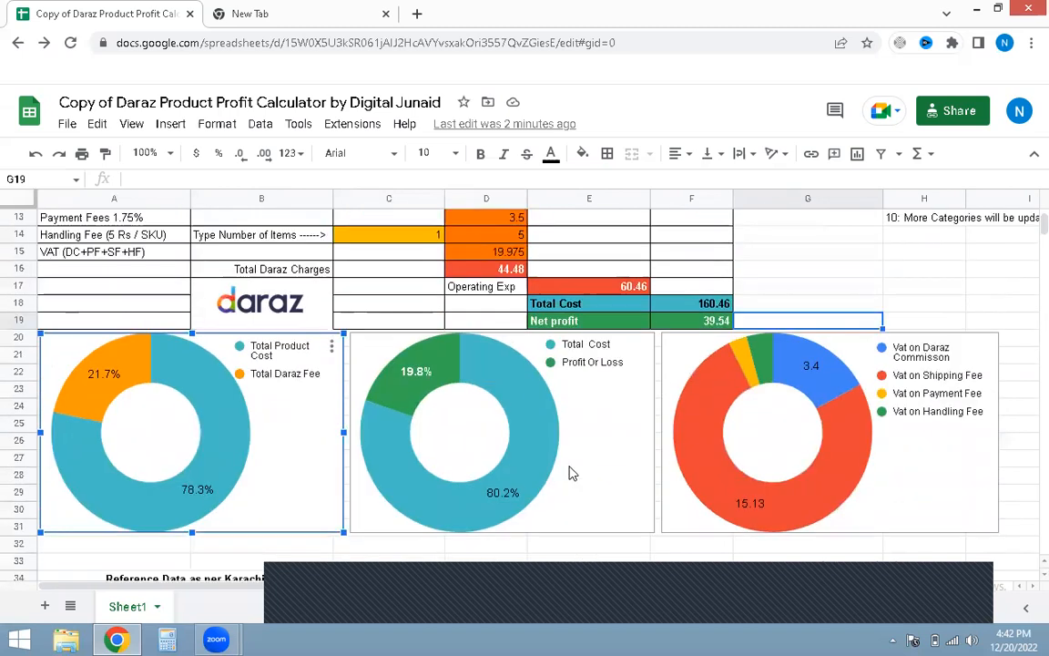
pyautogui.scroll(-2, 947, 439)
pyautogui.click(874, 511)
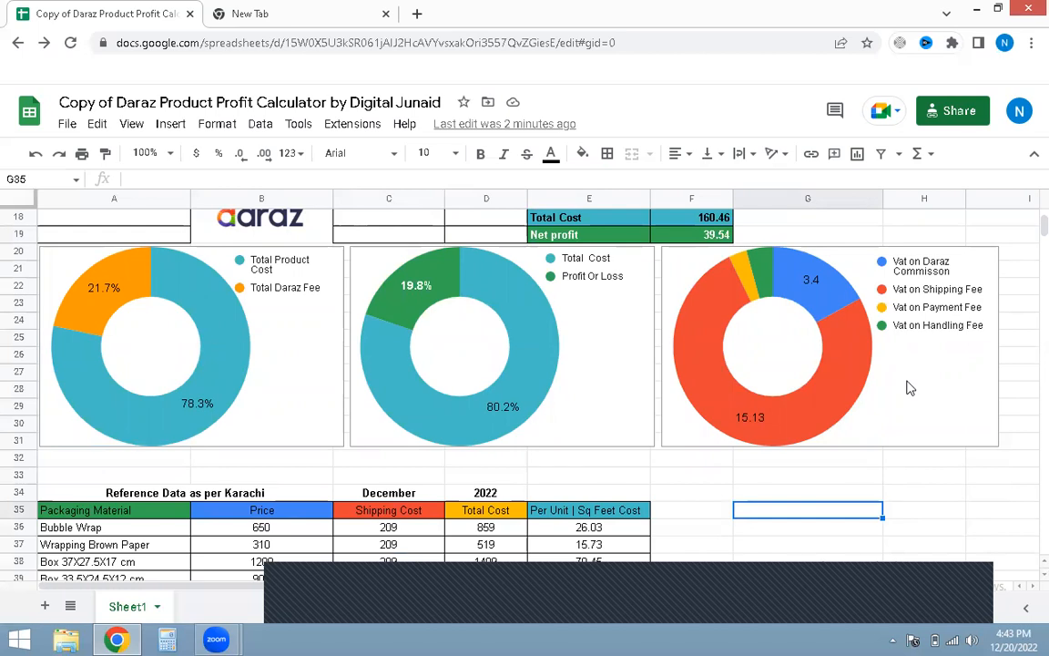
# Step: Move the VAT distribution chart aside to view its hidden source data, then move it back
pyautogui.scroll(-2, 910, 374)
pyautogui.moveTo(913, 319); pyautogui.dragTo(918, 459)
pyautogui.scroll(3, 918, 459)
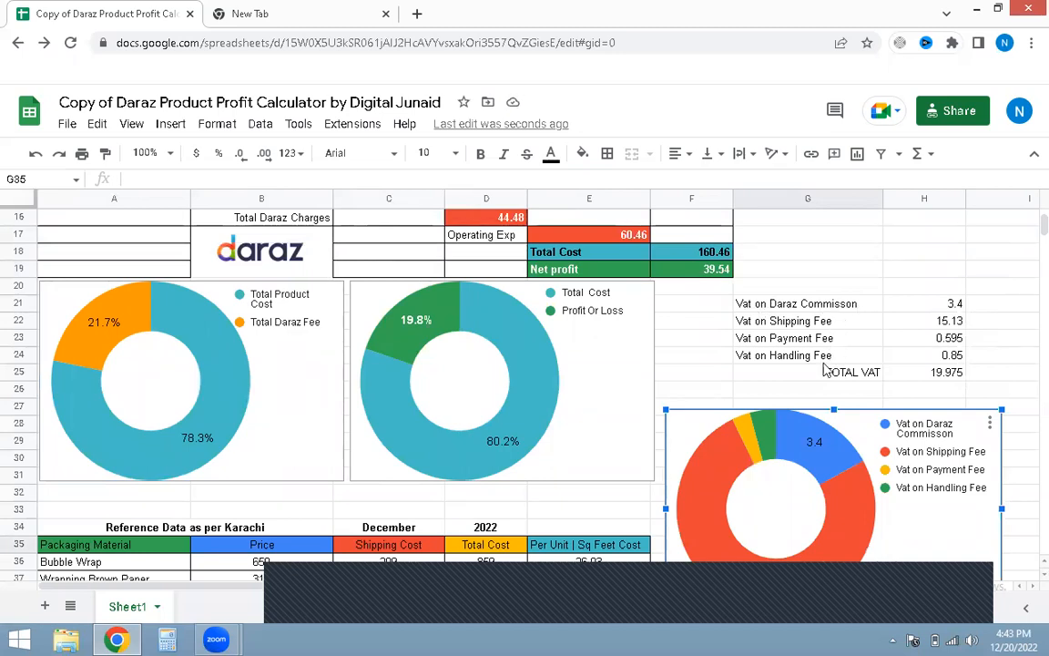
pyautogui.moveTo(897, 520); pyautogui.dragTo(892, 386)
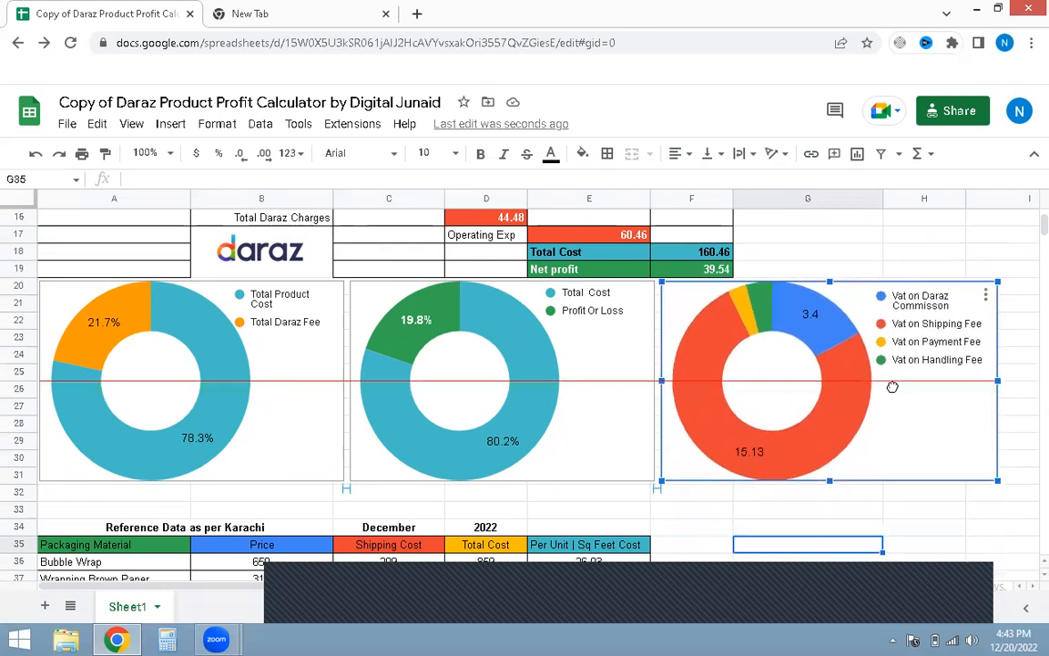
pyautogui.click(927, 527)
# Step: Examine the Karachi packaging material reference data table below the charts
pyautogui.scroll(-3, 756, 505)
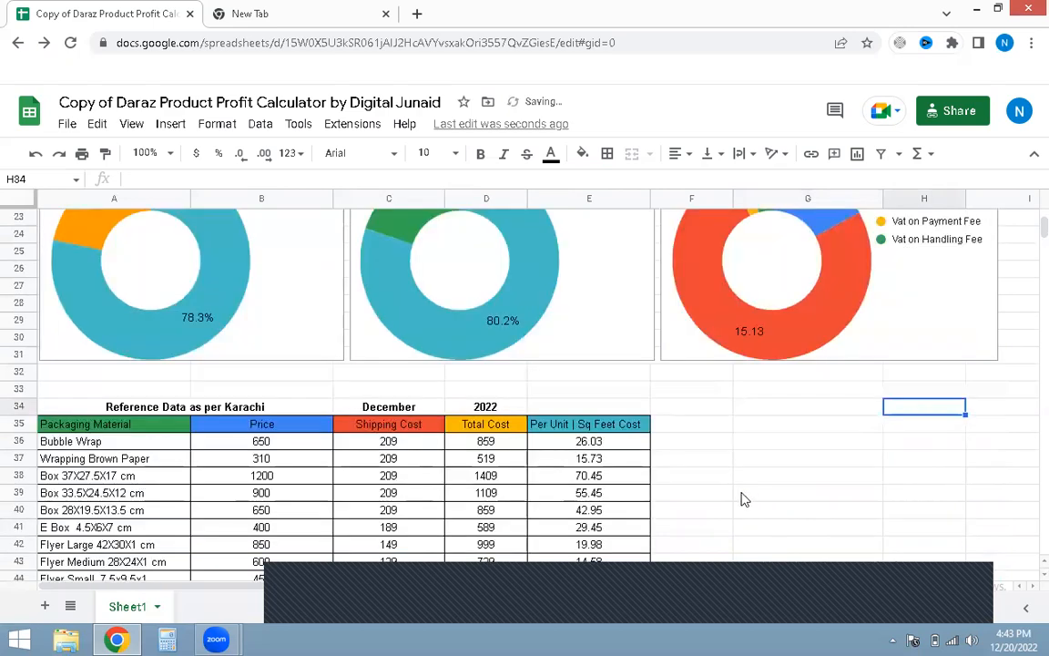
pyautogui.scroll(-1, 745, 497)
pyautogui.scroll(1, 747, 494)
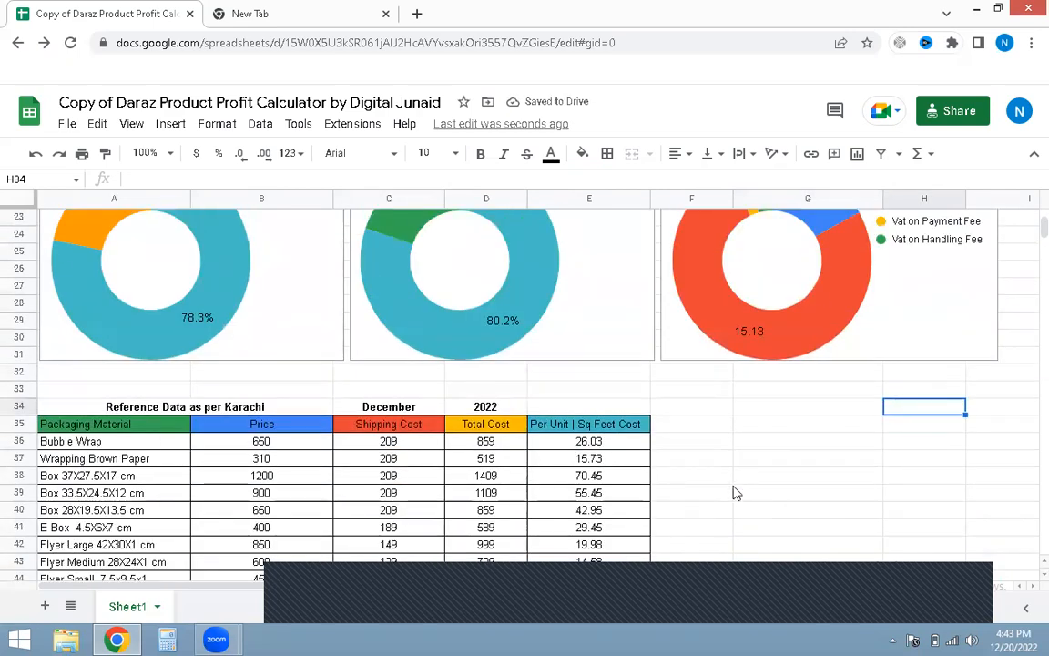
pyautogui.scroll(-4, 735, 493)
pyautogui.scroll(2, 736, 492)
pyautogui.scroll(10, 719, 493)
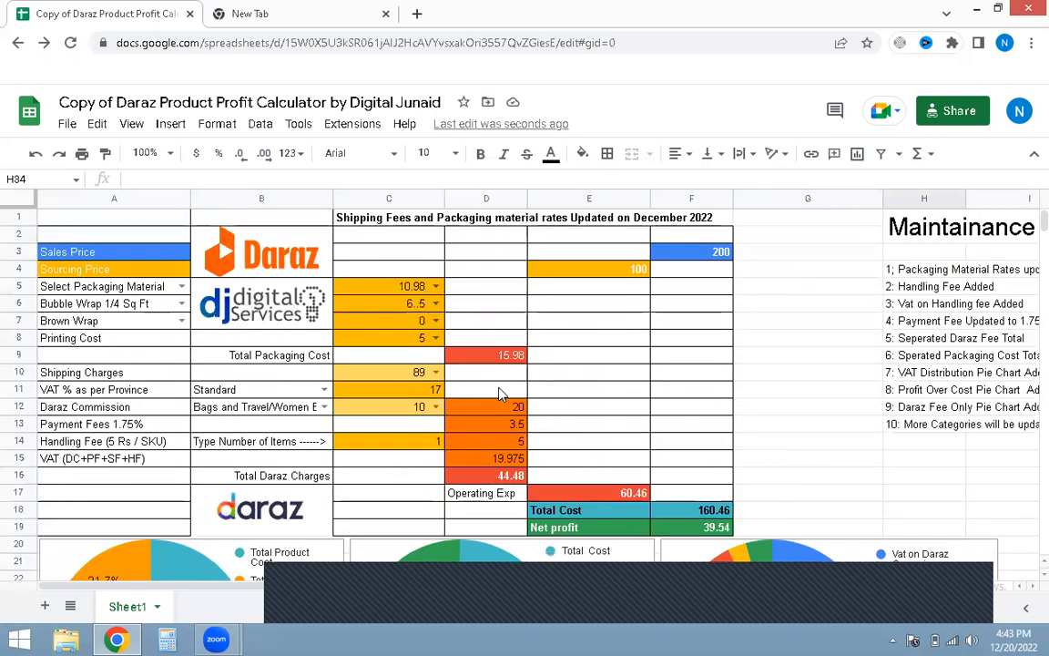
pyautogui.scroll(-11, 448, 347)
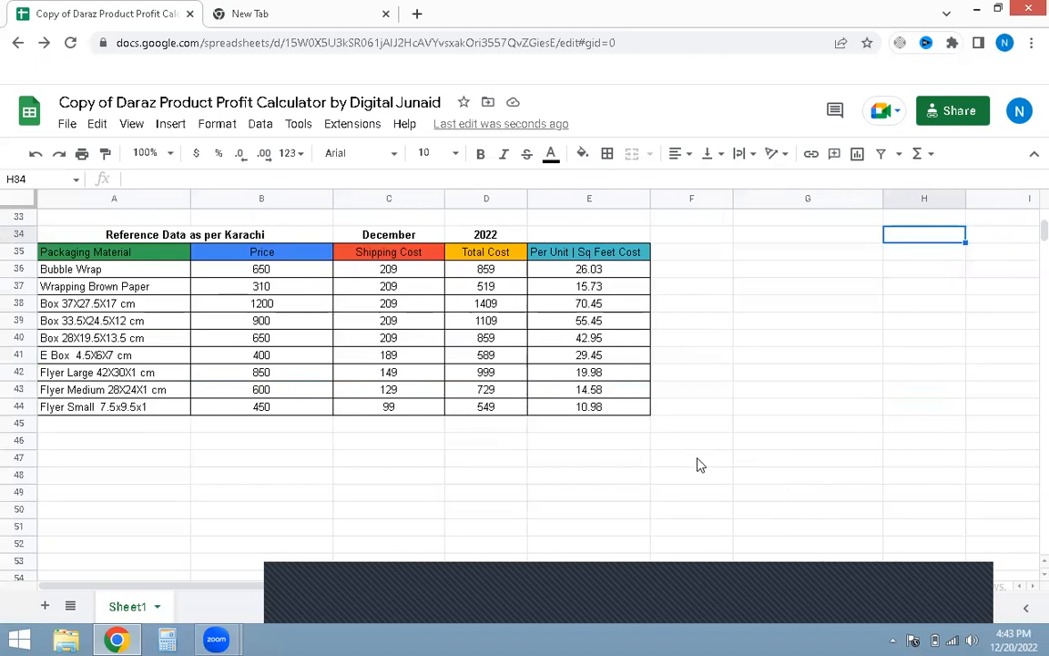
pyautogui.scroll(1, 700, 465)
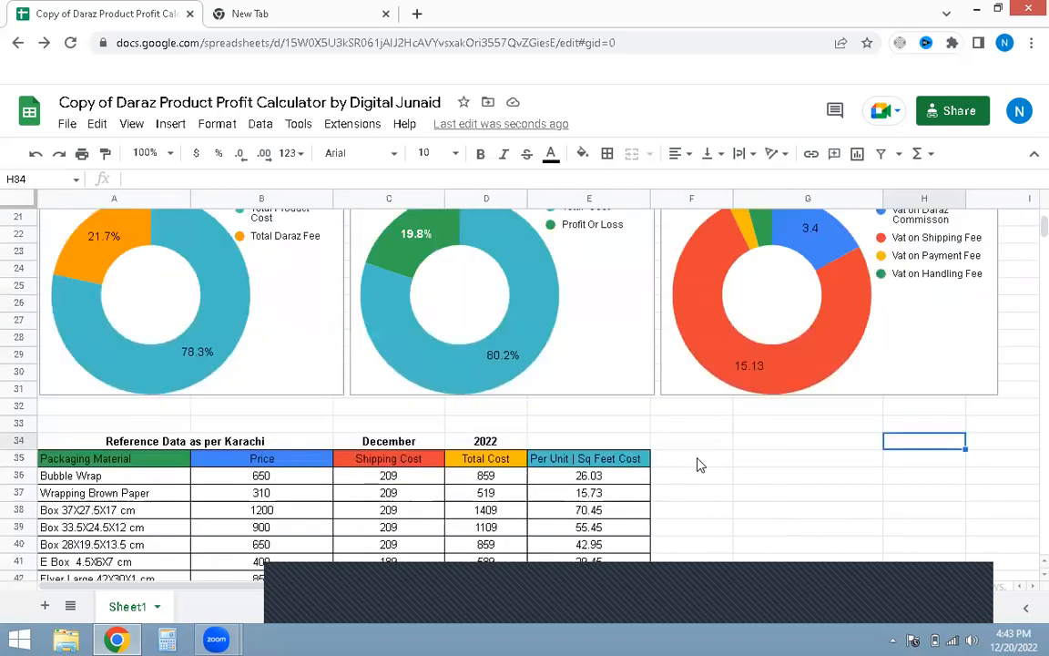
pyautogui.scroll(3, 698, 464)
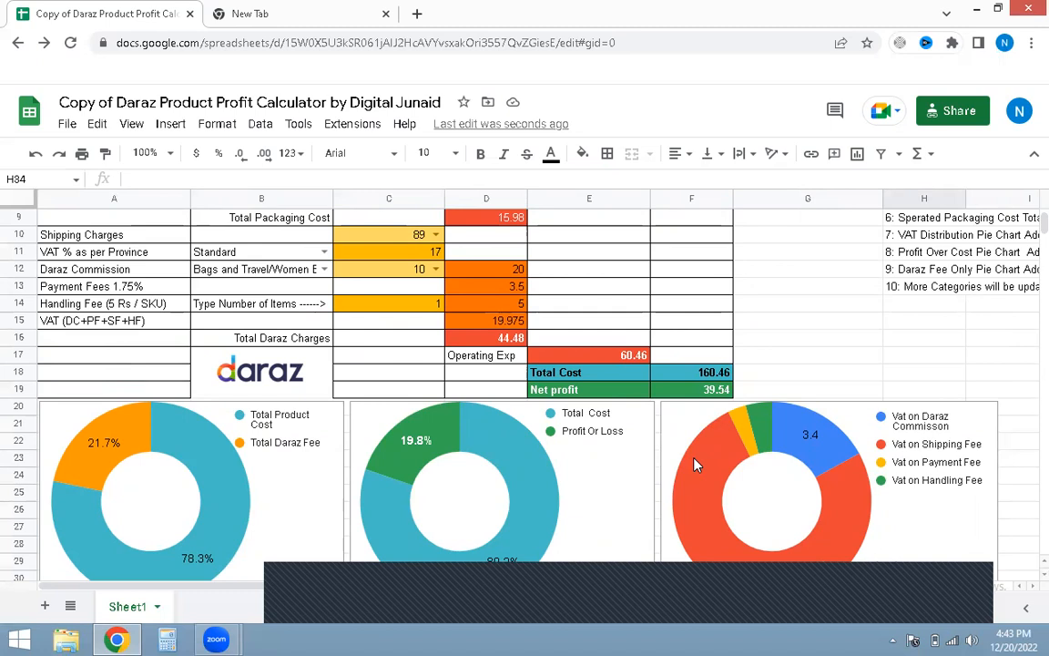
pyautogui.click(788, 343)
pyautogui.scroll(3, 772, 384)
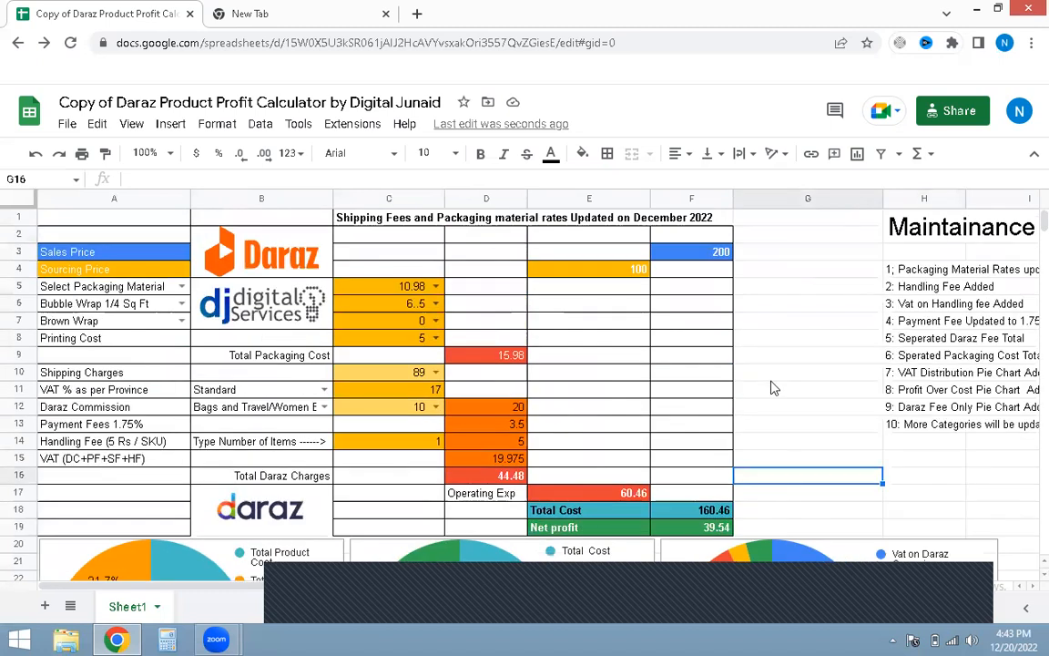
pyautogui.scroll(-2, 772, 388)
pyautogui.scroll(2, 772, 386)
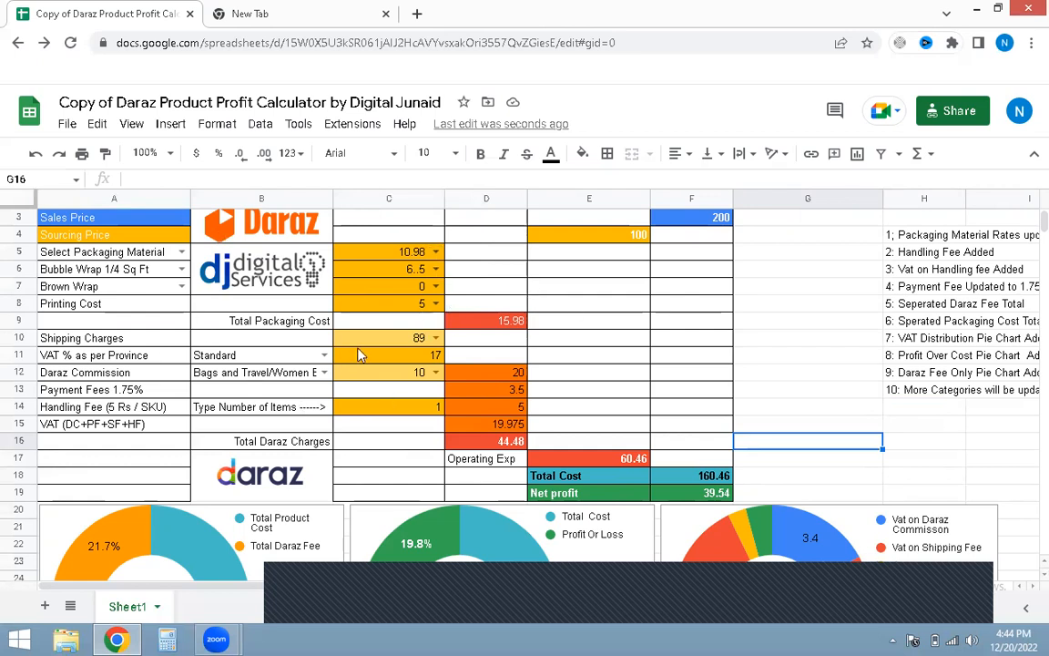
pyautogui.scroll(-3, 154, 383)
pyautogui.scroll(1, 415, 400)
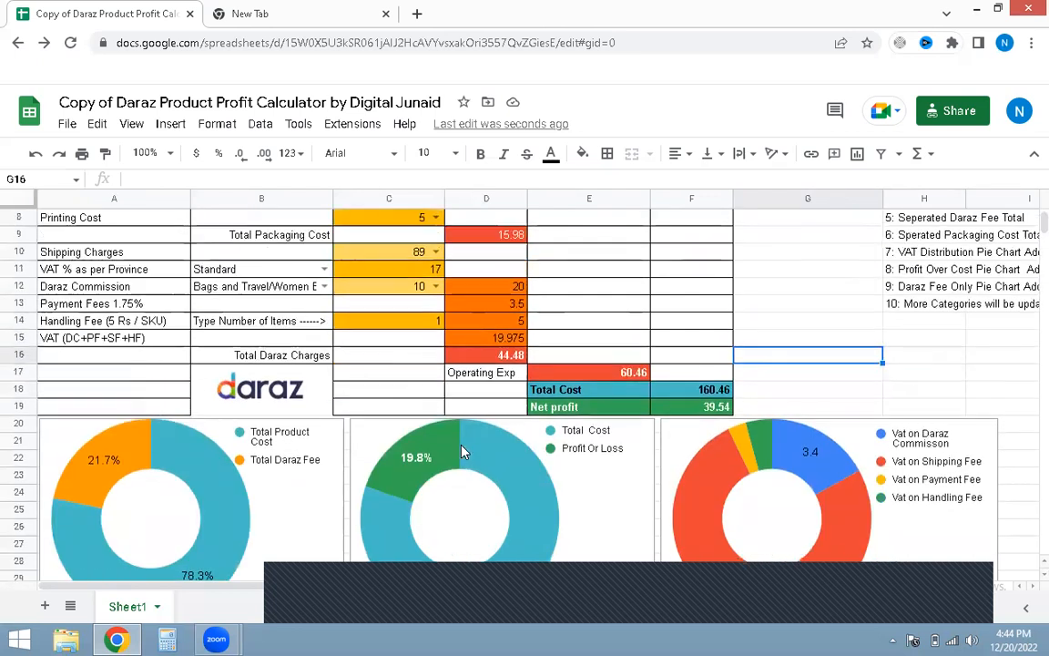
pyautogui.scroll(3, 462, 452)
pyautogui.click(816, 344)
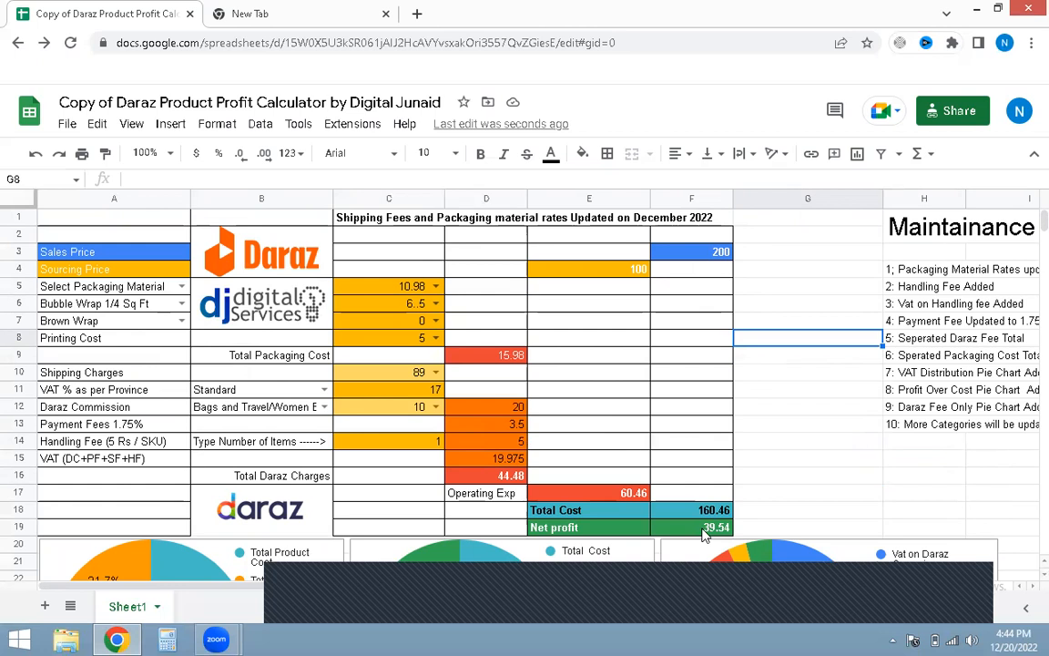
# Step: Set the sales price to 150
pyautogui.click(721, 259)
pyautogui.write('150')
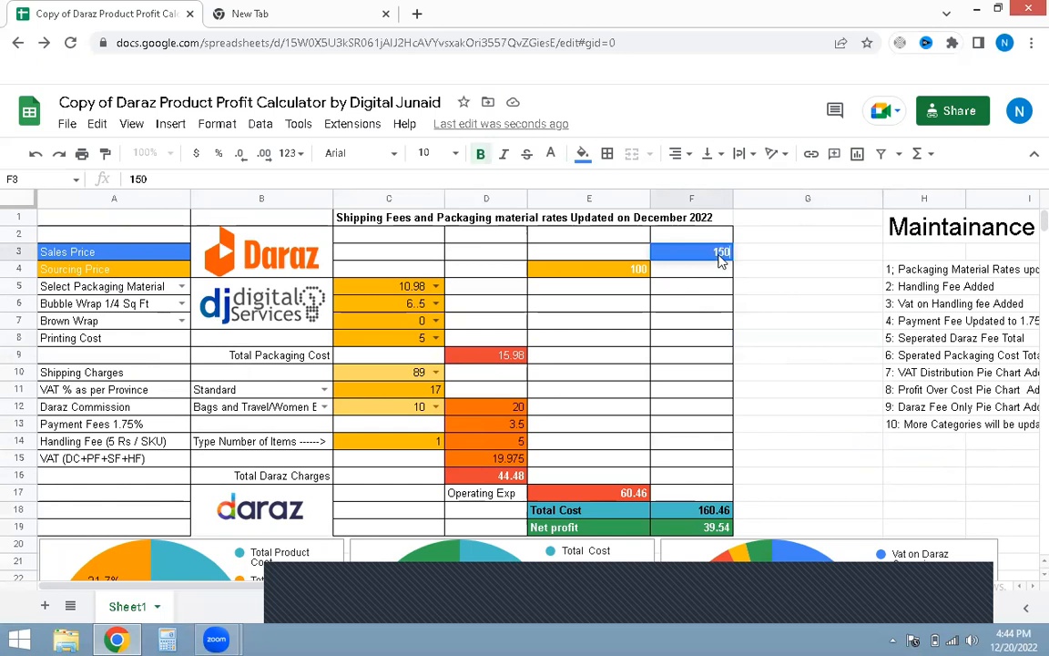
pyautogui.press('Return')
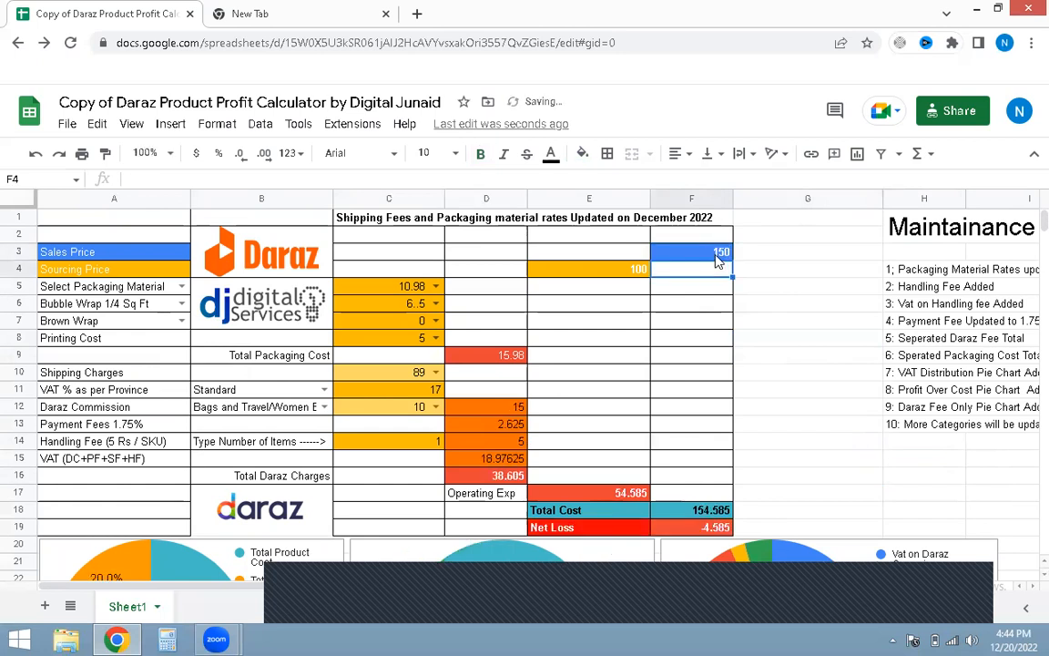
pyautogui.click(791, 397)
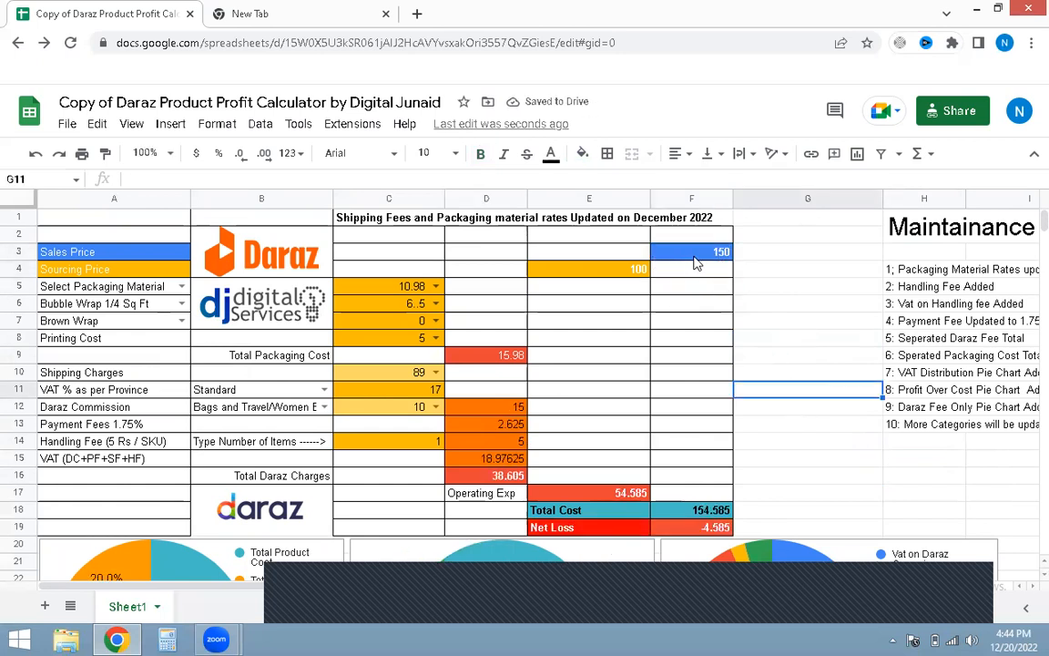
# Step: Review the recalculated Daraz charges, total cost, net result and charts
pyautogui.scroll(-2, 688, 392)
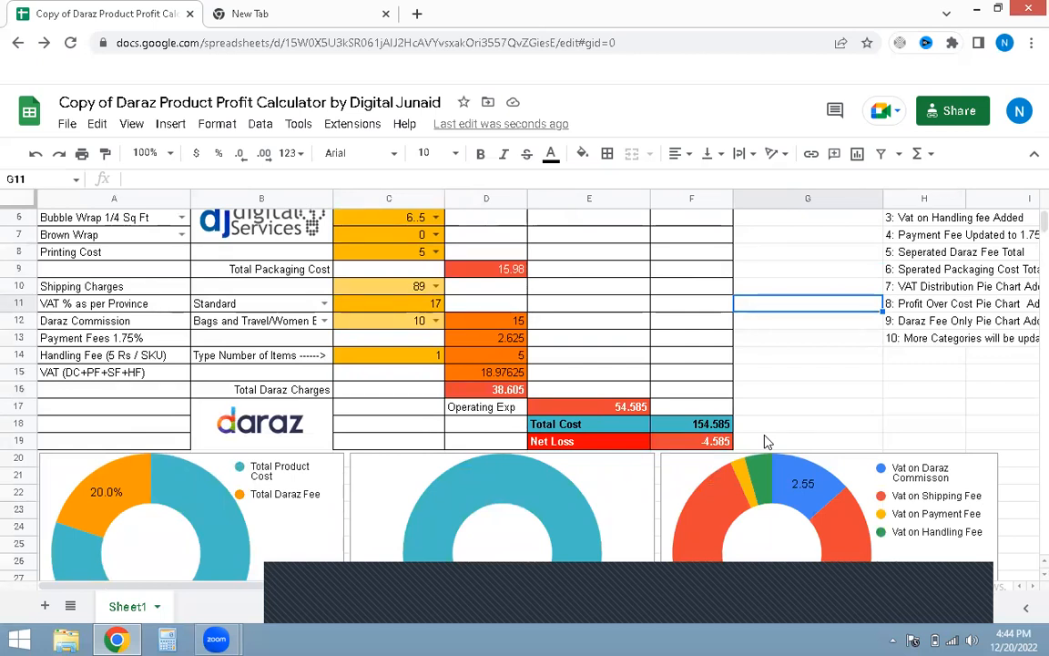
pyautogui.scroll(2, 766, 442)
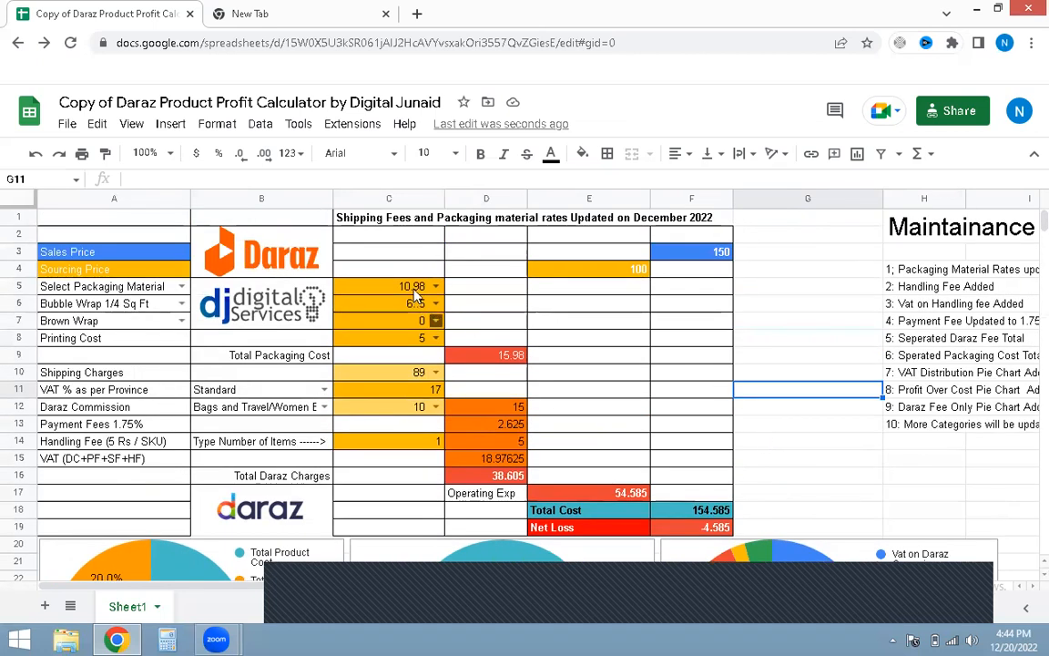
pyautogui.click(779, 428)
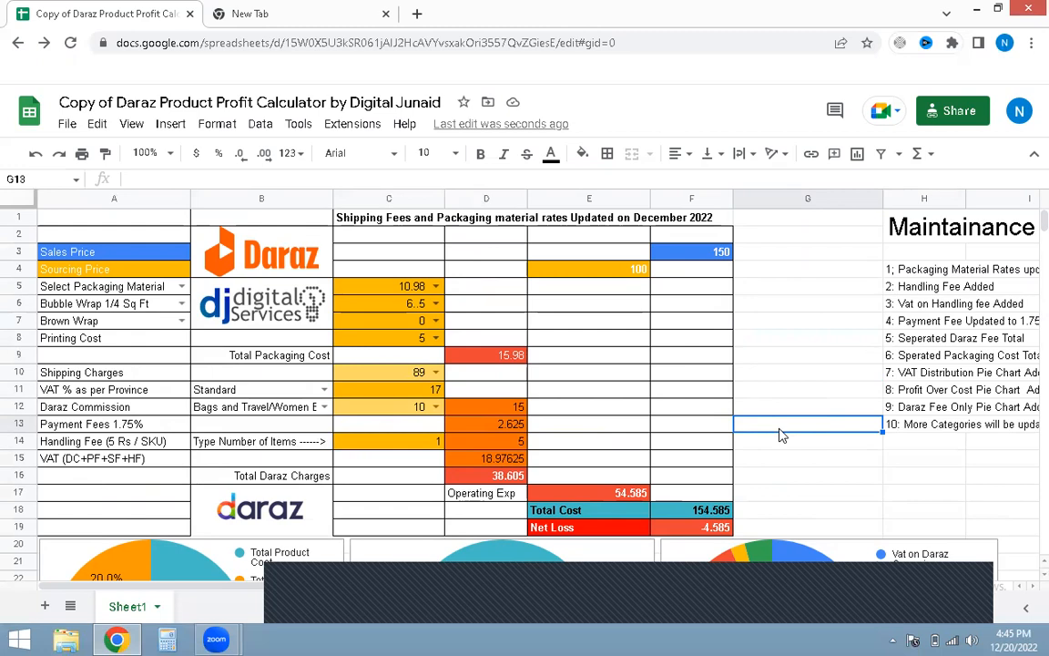
pyautogui.scroll(-10, 780, 435)
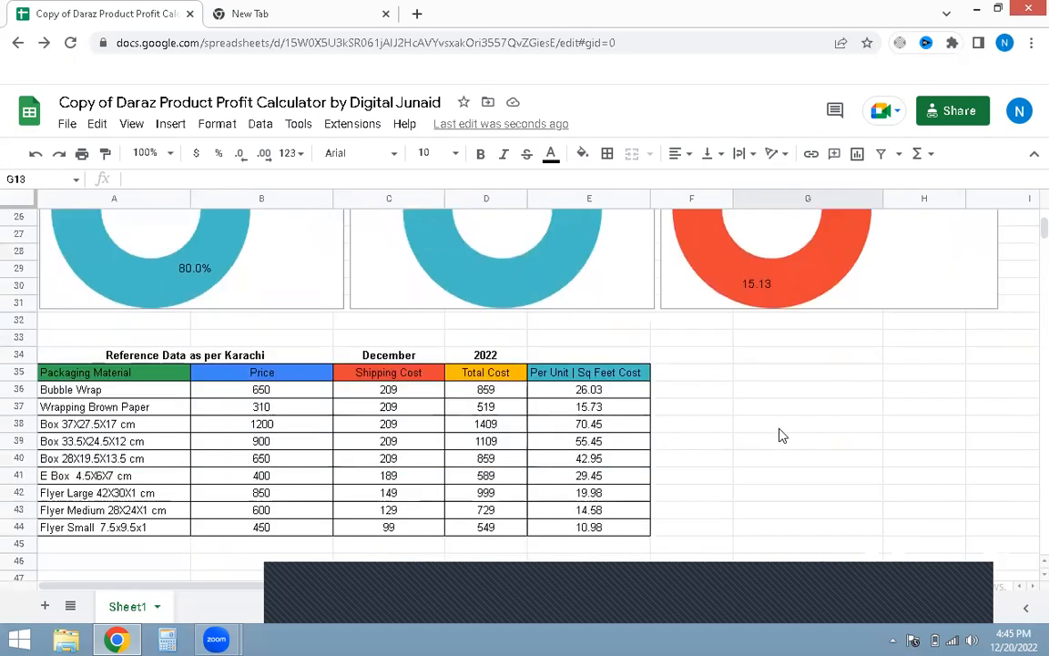
pyautogui.scroll(10, 780, 435)
pyautogui.click(808, 369)
pyautogui.scroll(1, 795, 421)
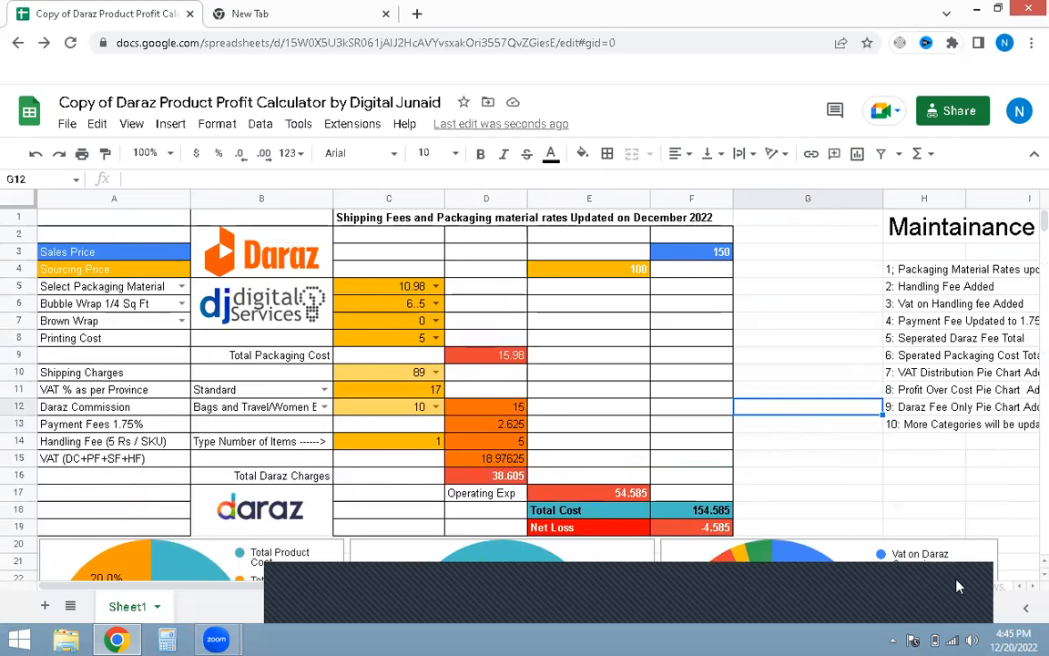
pyautogui.click(972, 609)
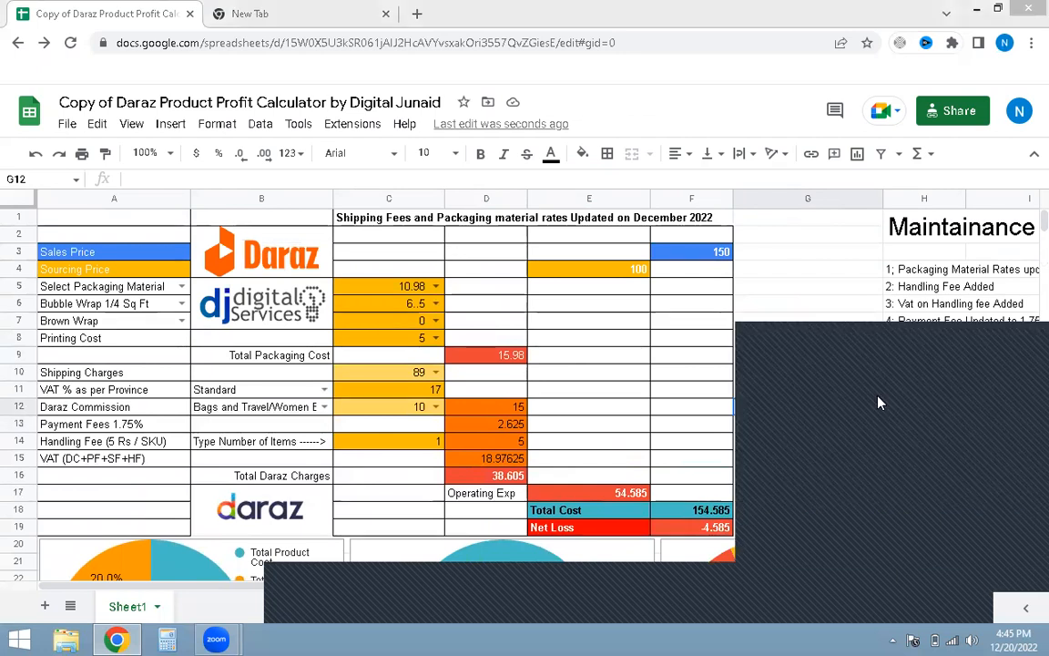